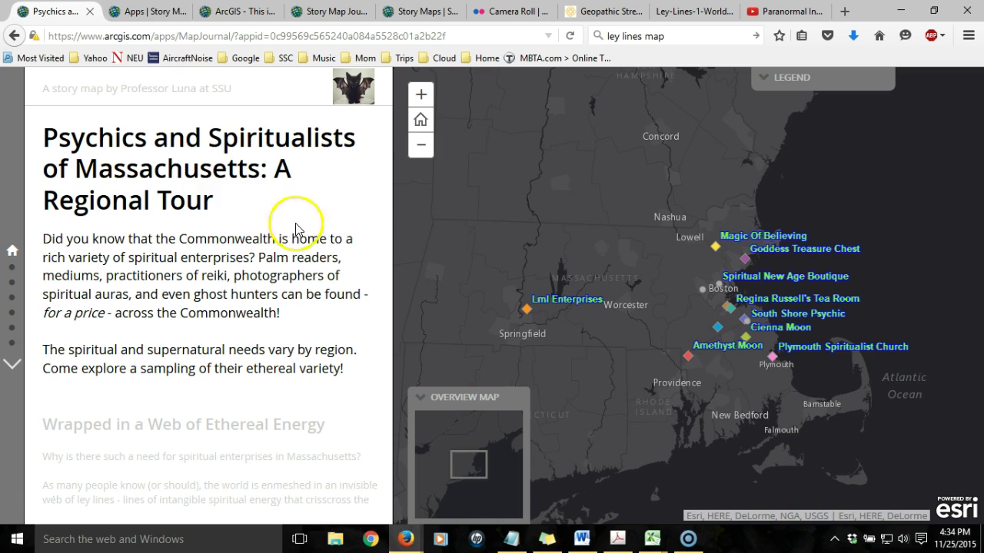
# - Review the Story Map Journal entry and its links in the story map apps list
pyautogui.click(146, 14)
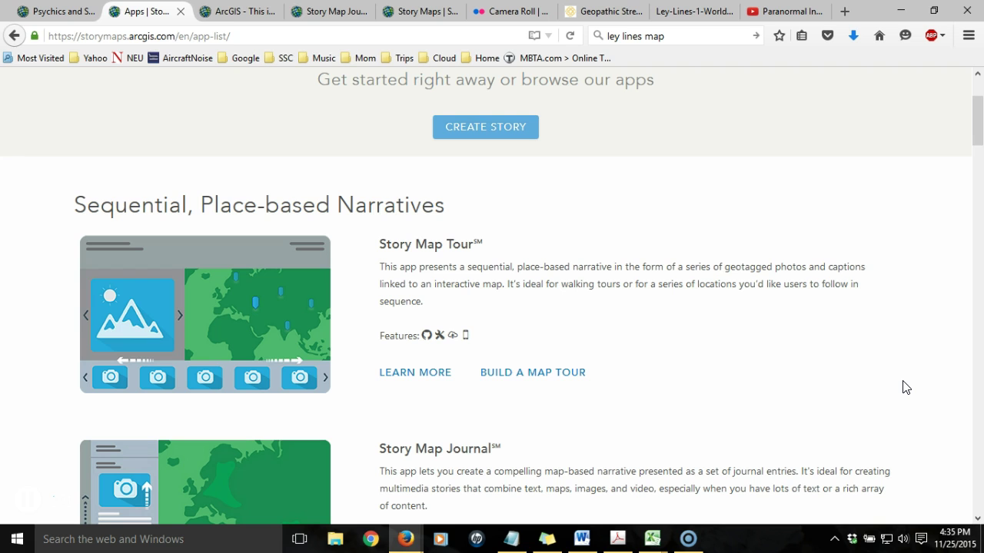
pyautogui.scroll(-3, 904, 386)
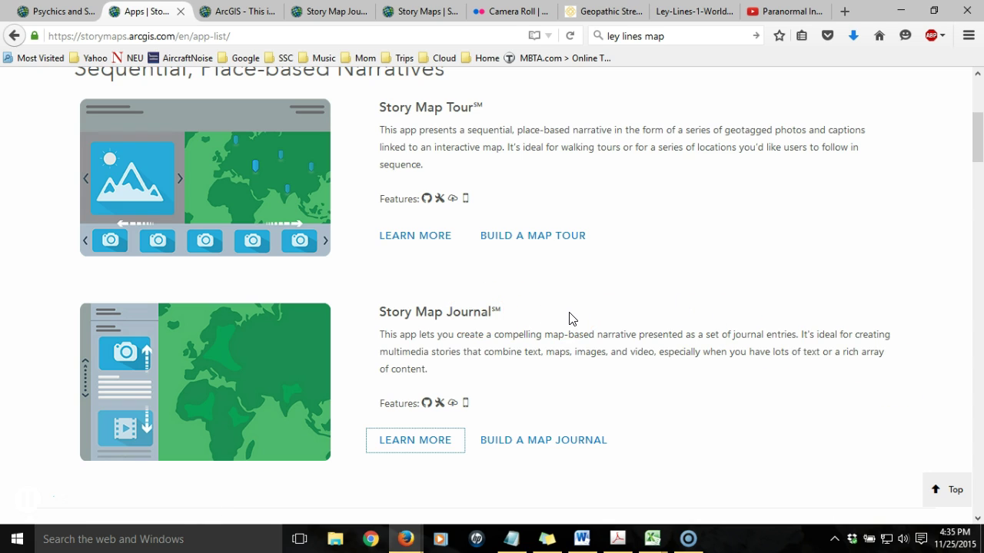
pyautogui.click(431, 448)
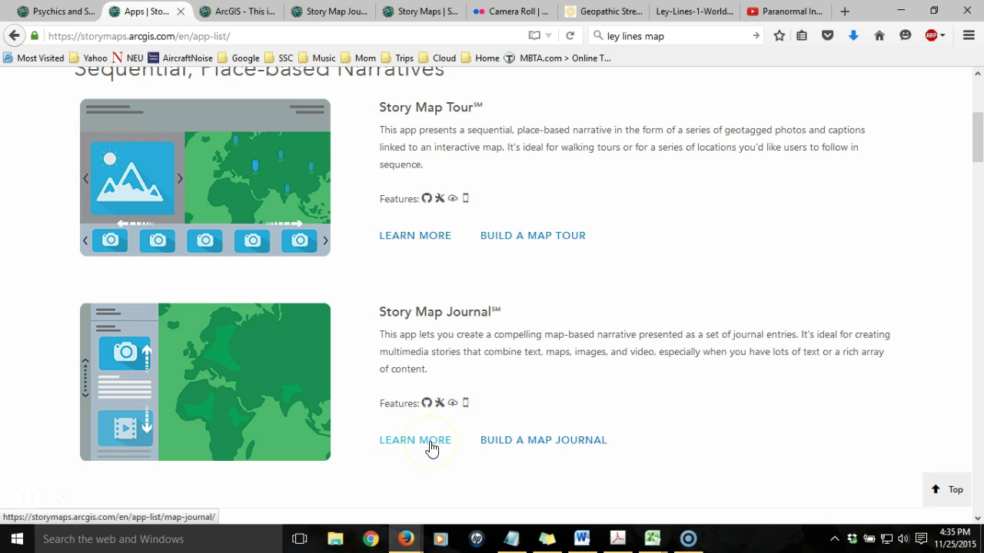
pyautogui.moveTo(430, 448); pyautogui.dragTo(627, 395)
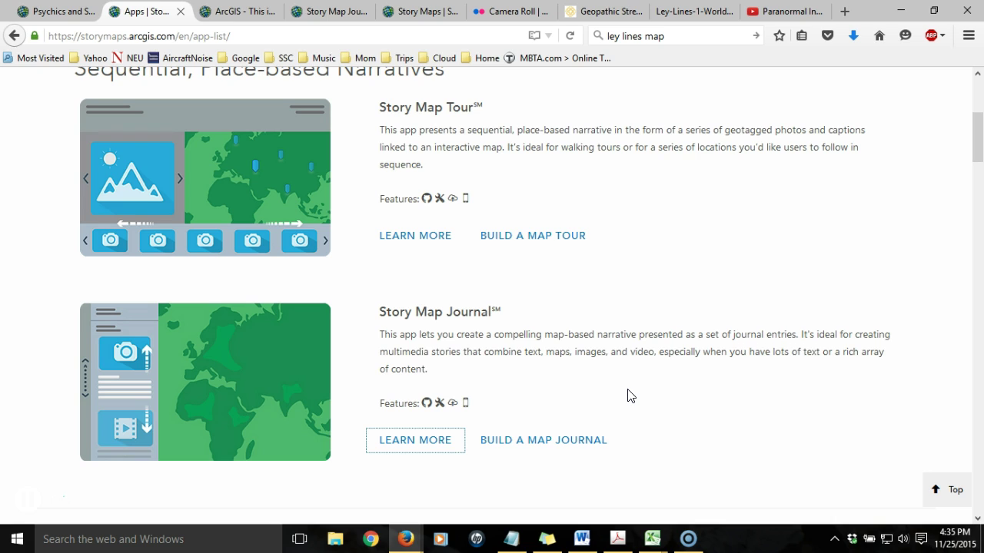
pyautogui.click(562, 447)
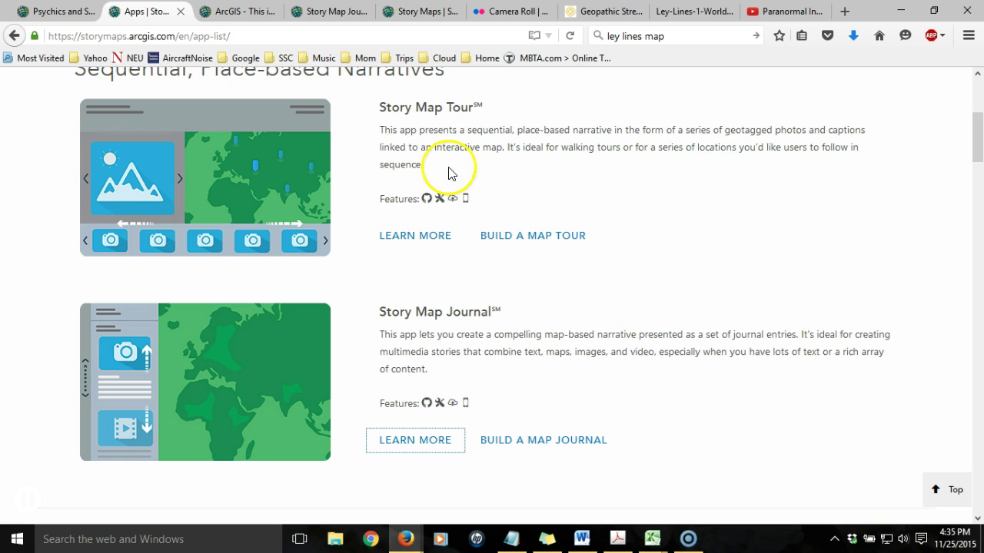
# - Switch to the "This is my first map" web map and share it as a new web app using the Story Map Journal template
pyautogui.click(236, 13)
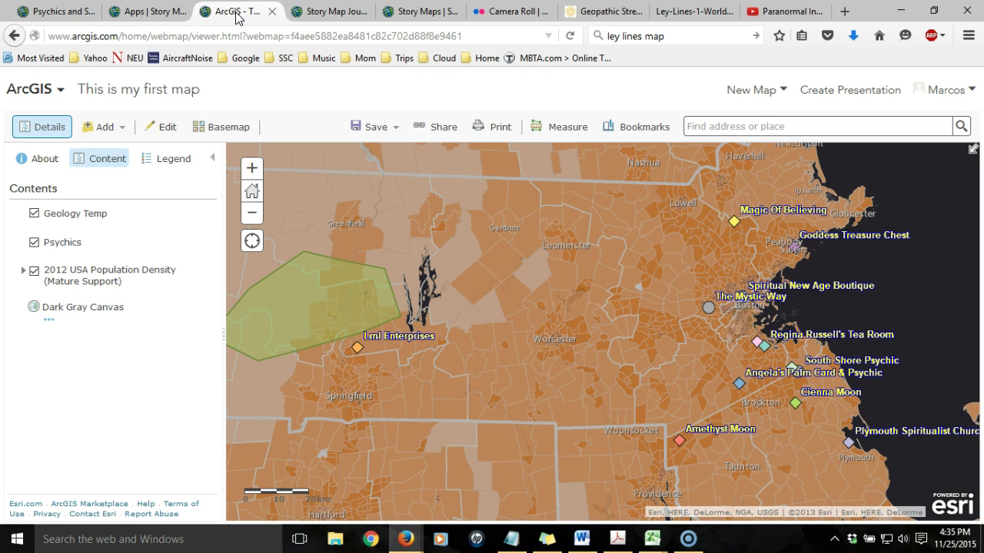
pyautogui.click(600, 317)
pyautogui.click(442, 127)
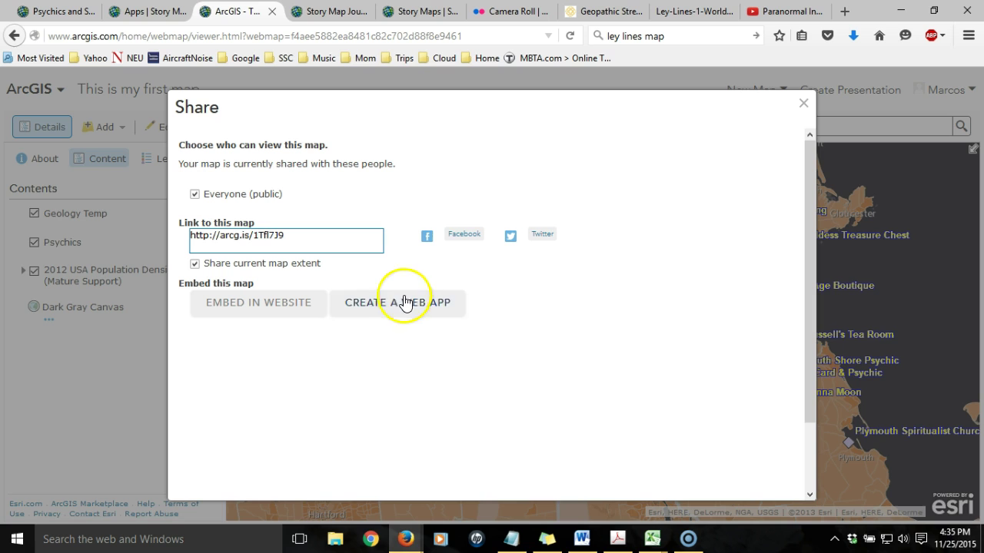
pyautogui.click(400, 307)
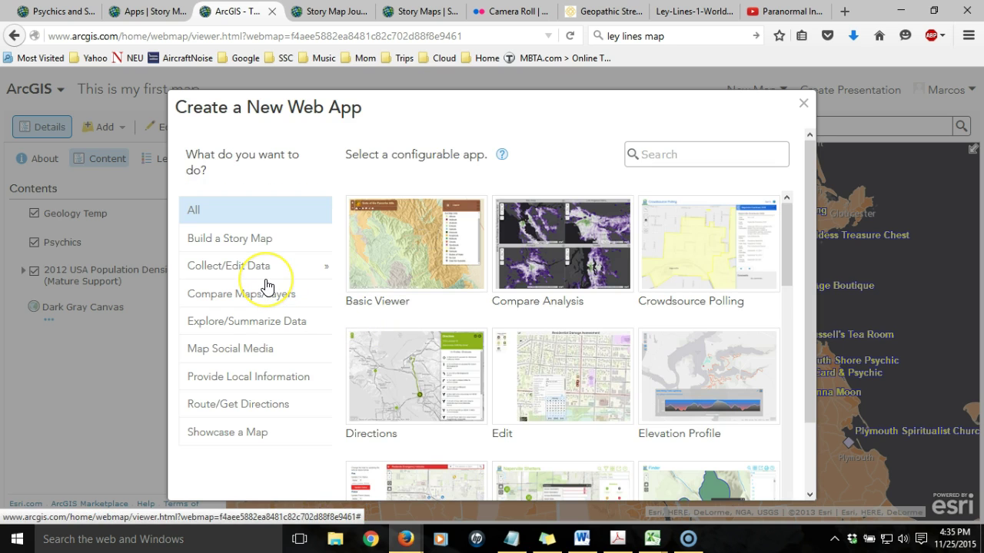
pyautogui.click(245, 240)
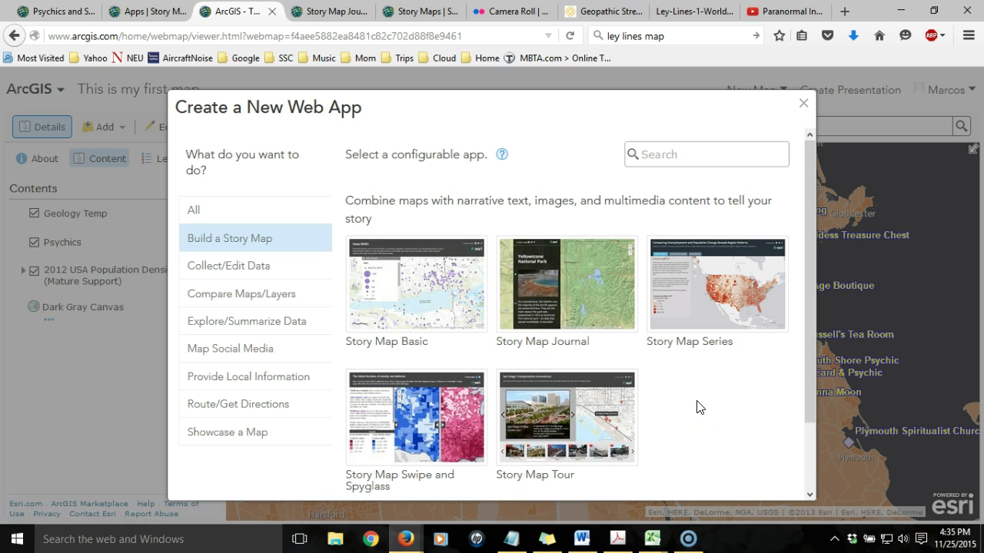
pyautogui.click(570, 290)
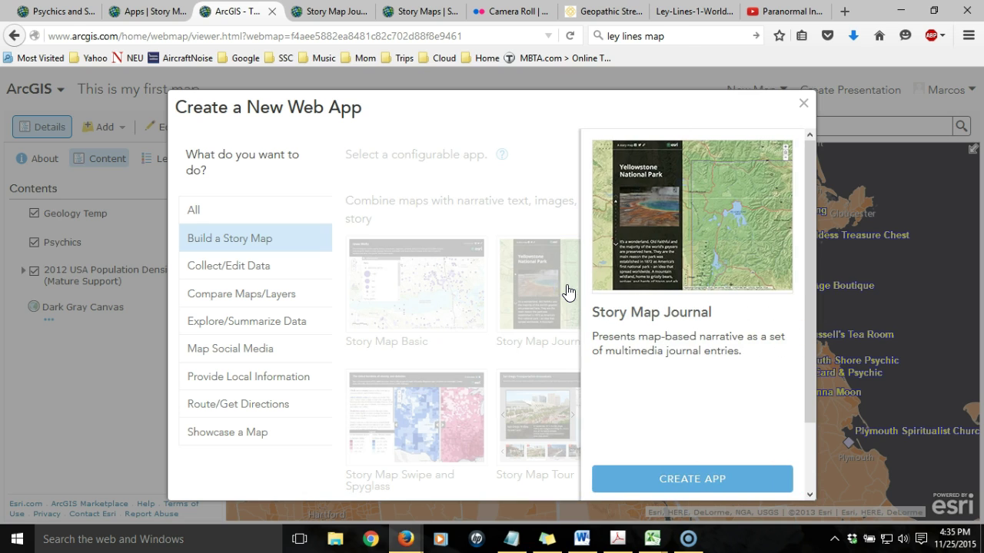
pyautogui.click(693, 480)
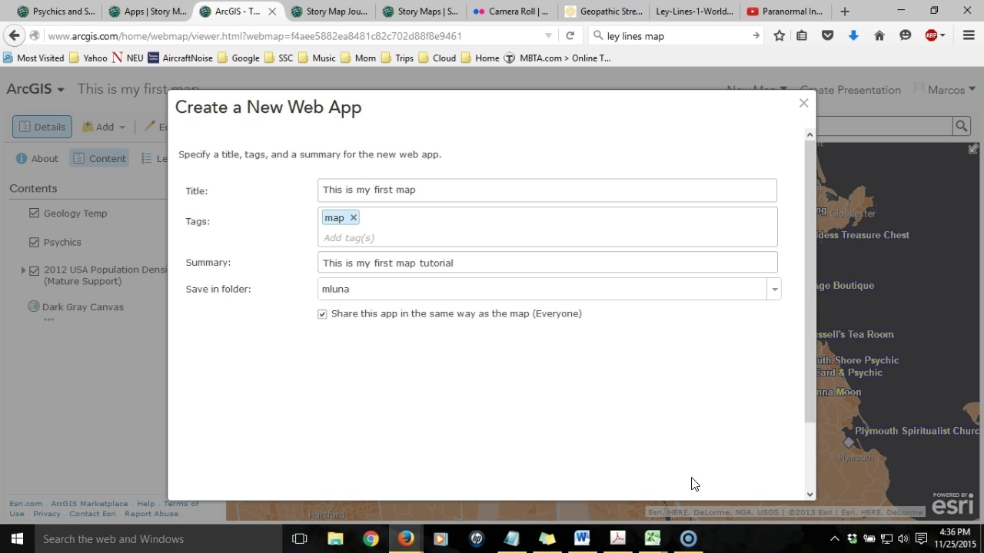
# - Accept the prefilled title, tag, summary and sharing settings to finish creating the web app
pyautogui.click(635, 438)
pyautogui.scroll(-2, 663, 364)
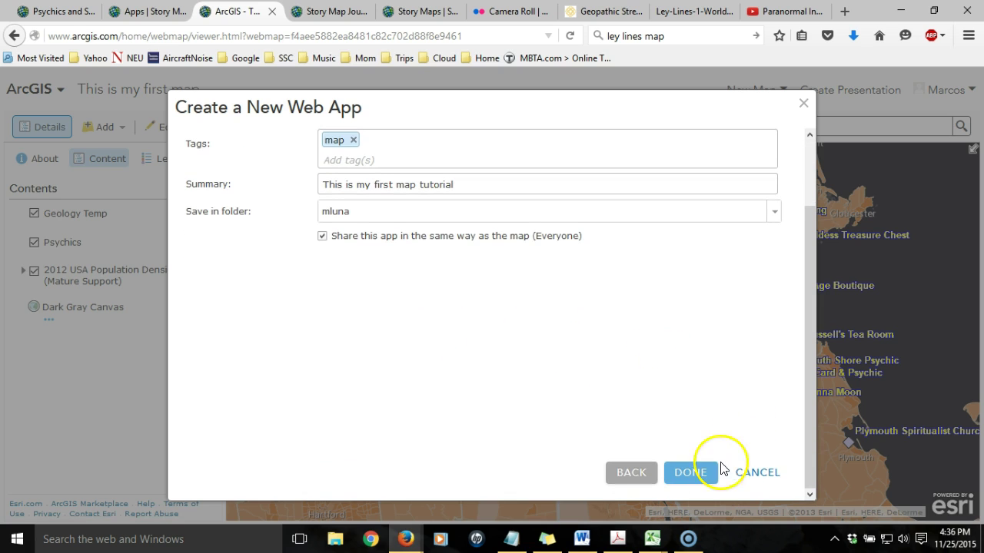
pyautogui.click(692, 473)
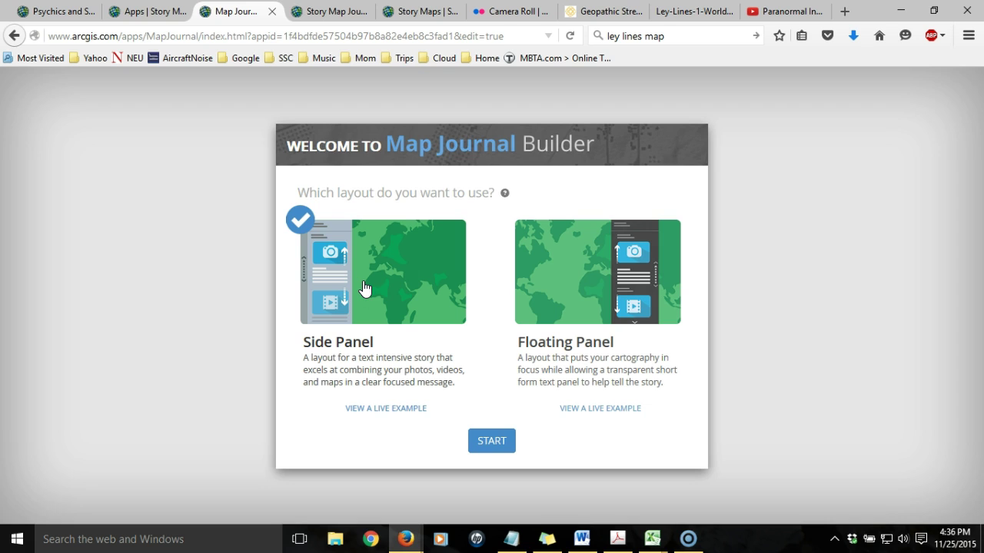
# - Choose the Side Panel layout and start the Map Journal
pyautogui.click(611, 300)
pyautogui.click(453, 300)
pyautogui.click(498, 440)
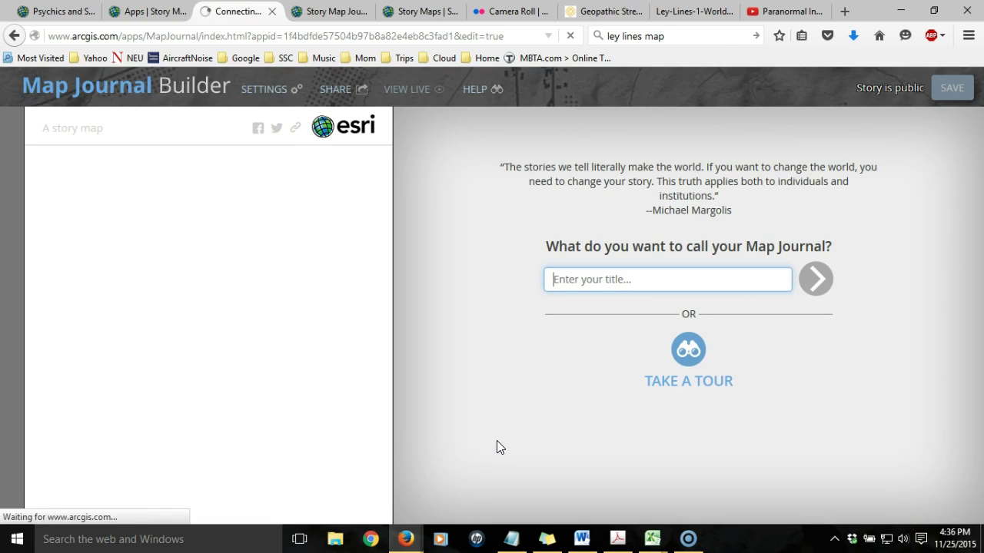
# - Title the journal "Psychics of Massachusetts: A Regional Tour" and continue to the home section setup
pyautogui.click(489, 427)
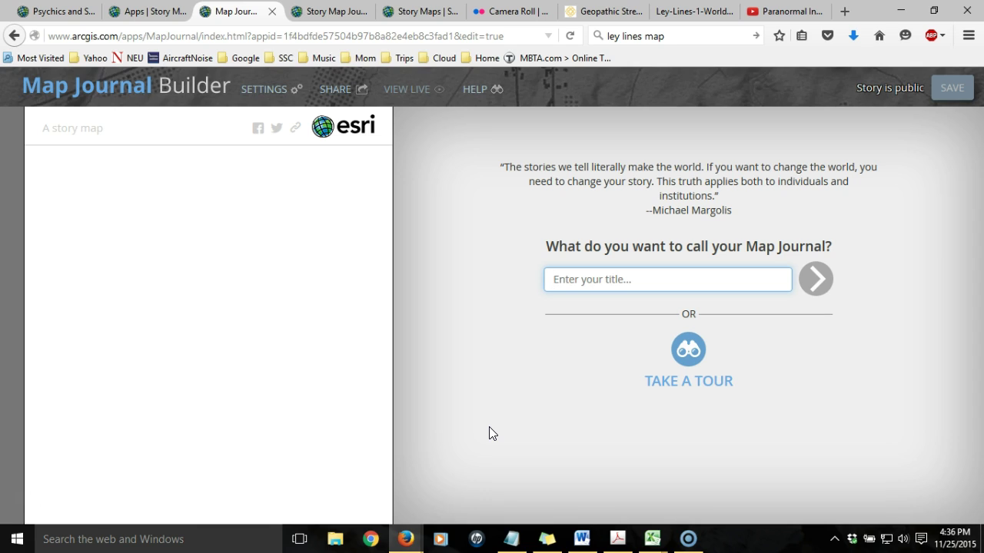
pyautogui.write('Psych')
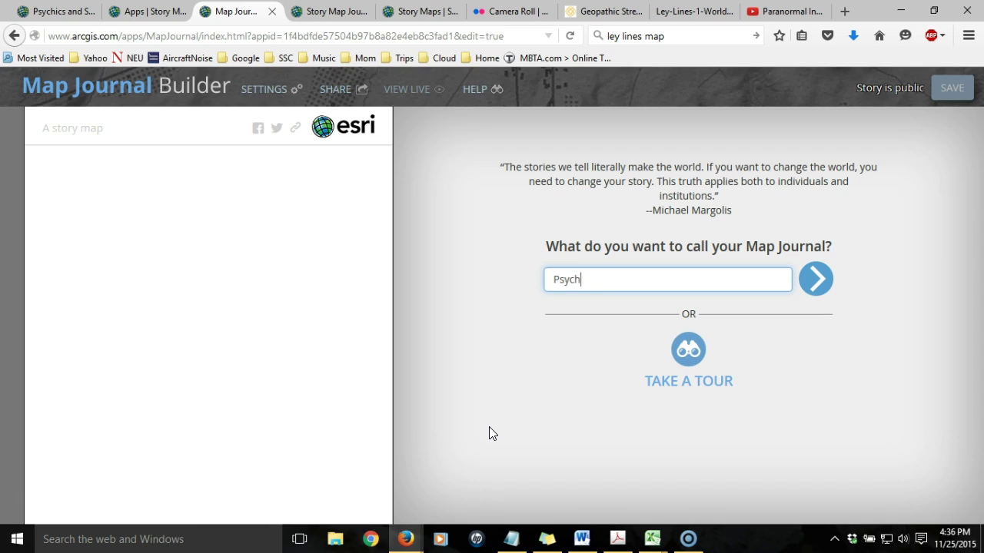
pyautogui.write('ics of Massachusetts: A ')
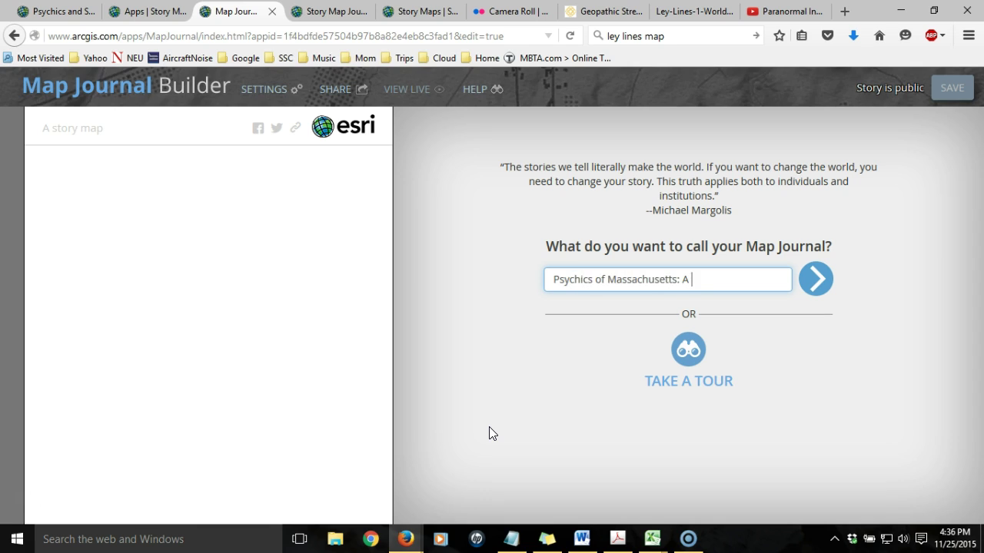
pyautogui.write('Regional Tour')
pyautogui.click(816, 281)
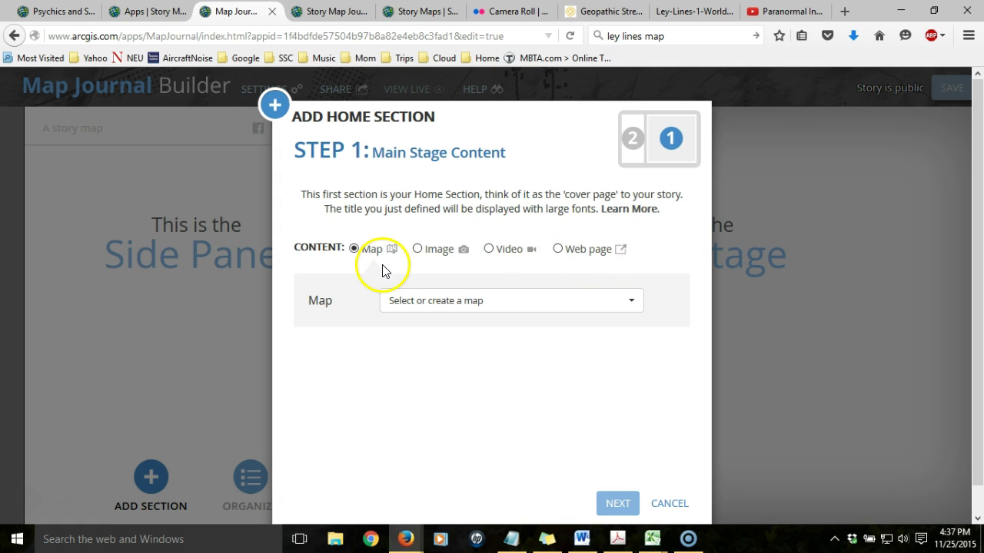
# - Use the map "This is my first map" as the home section's main stage content
pyautogui.click(632, 302)
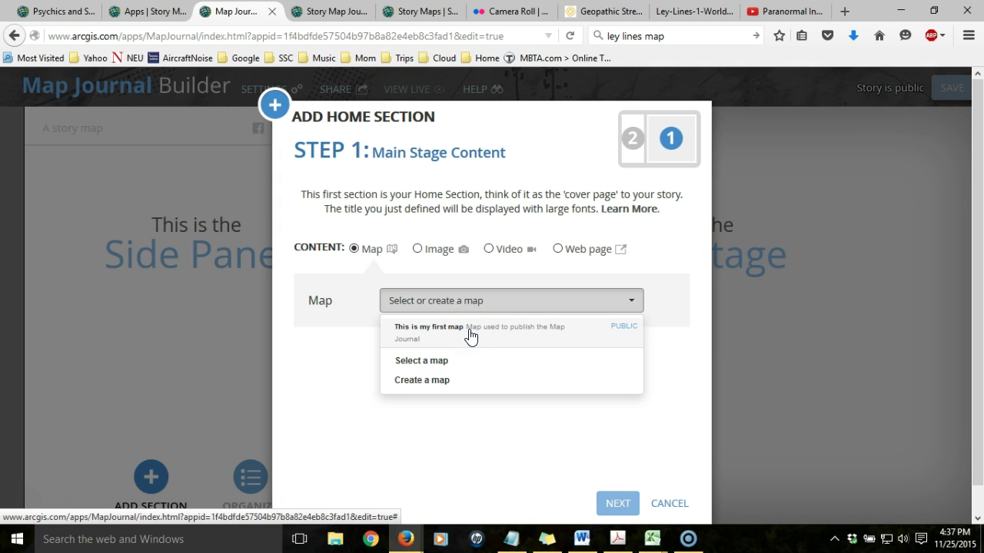
pyautogui.click(437, 364)
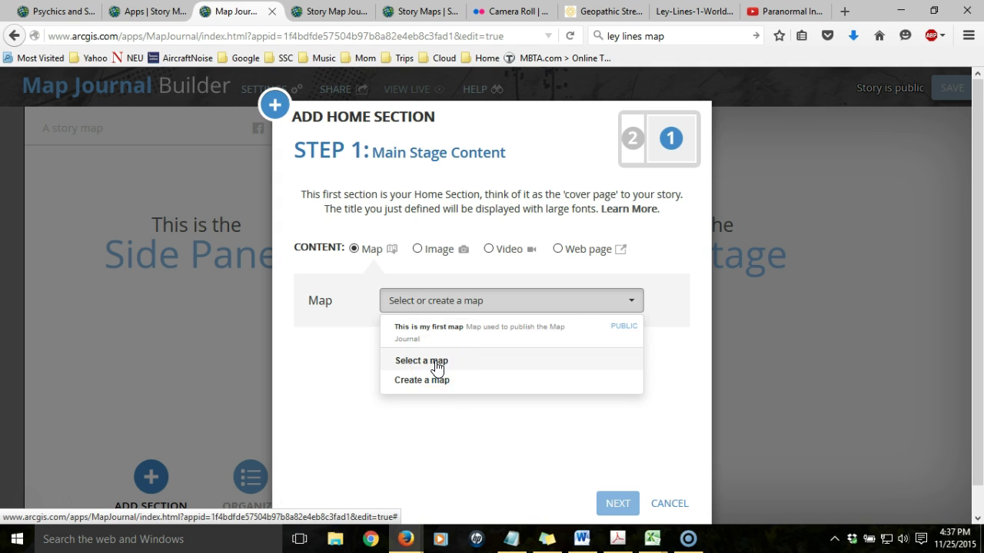
pyautogui.click(493, 333)
pyautogui.click(491, 329)
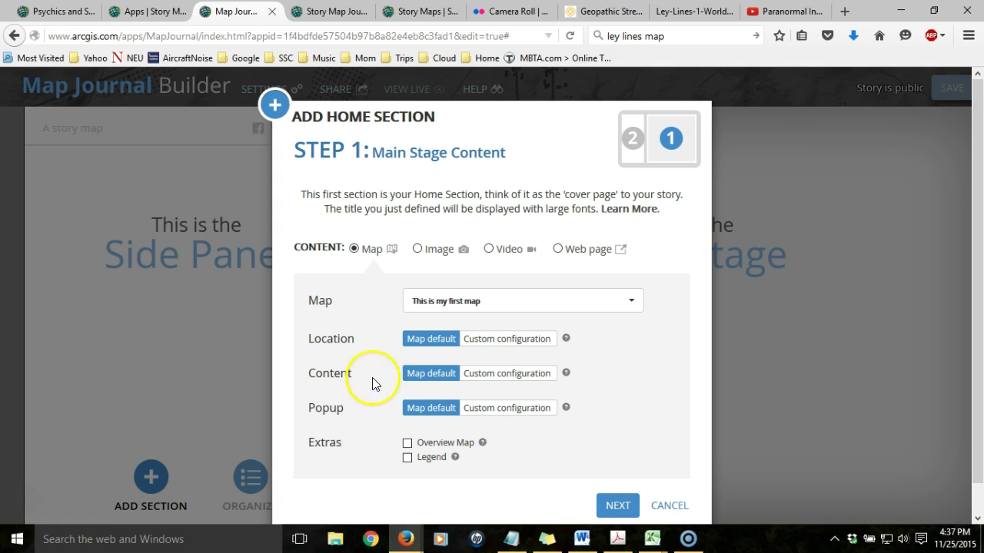
# - Save a custom location for the home section map, zoomed out to cover all the psychic locations across Massachusetts
pyautogui.click(508, 341)
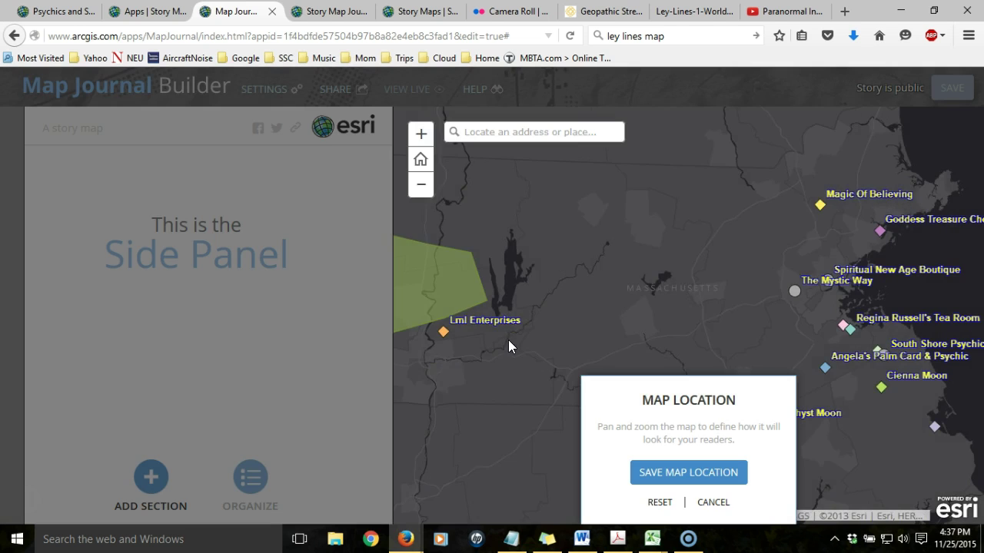
pyautogui.click(656, 293)
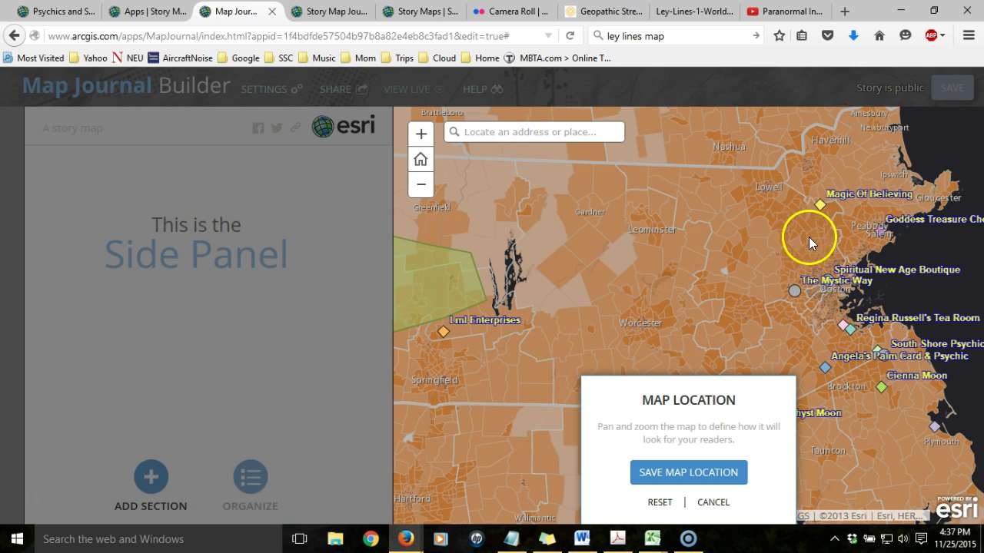
pyautogui.scroll(-3, 700, 296)
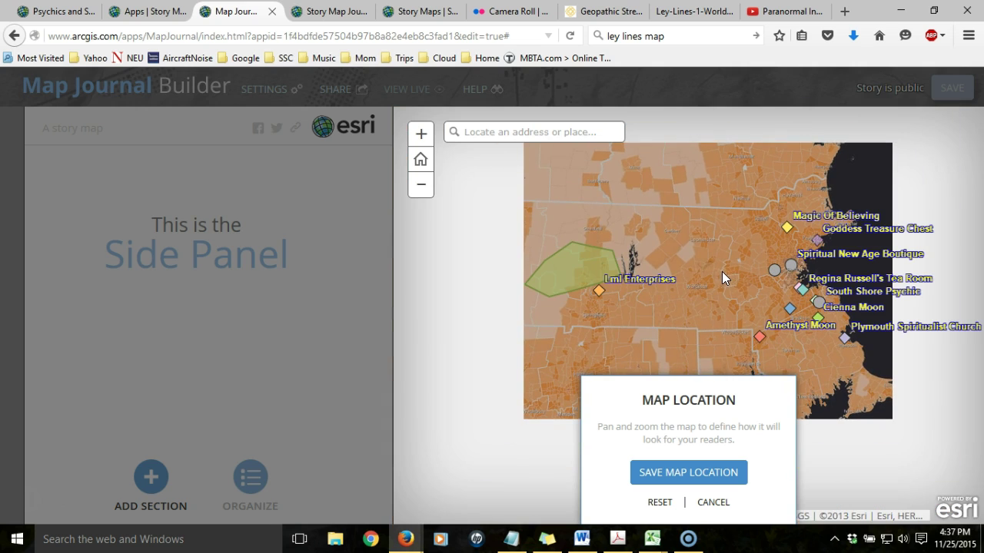
pyautogui.moveTo(722, 271); pyautogui.dragTo(667, 299)
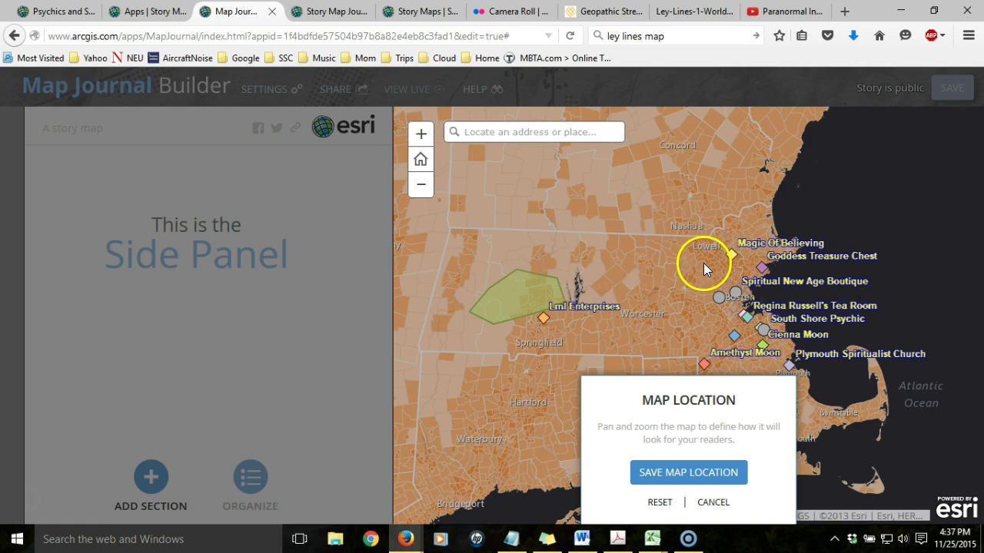
pyautogui.click(695, 472)
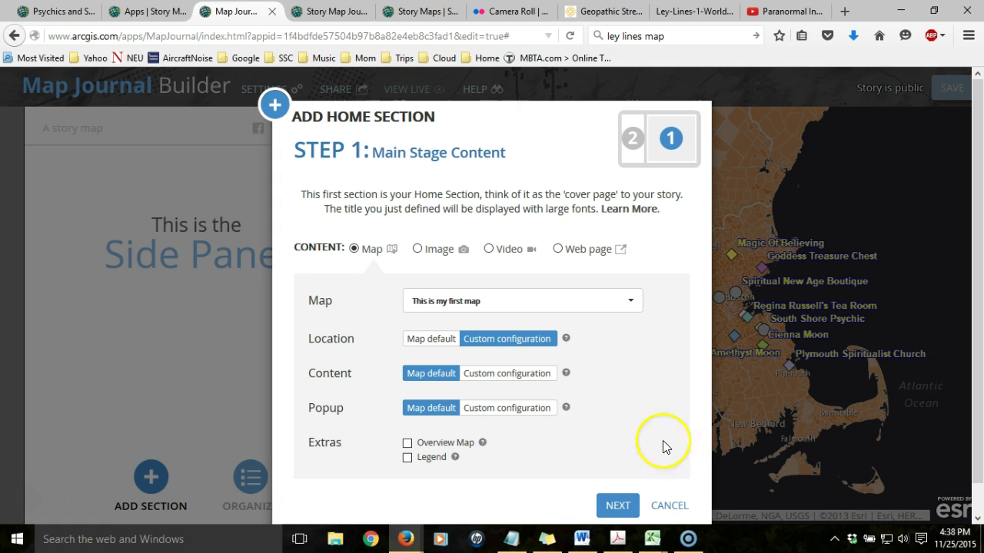
# - Show only the Psychics layer on the home section map and enable its Legend and Overview Map extras
pyautogui.click(507, 374)
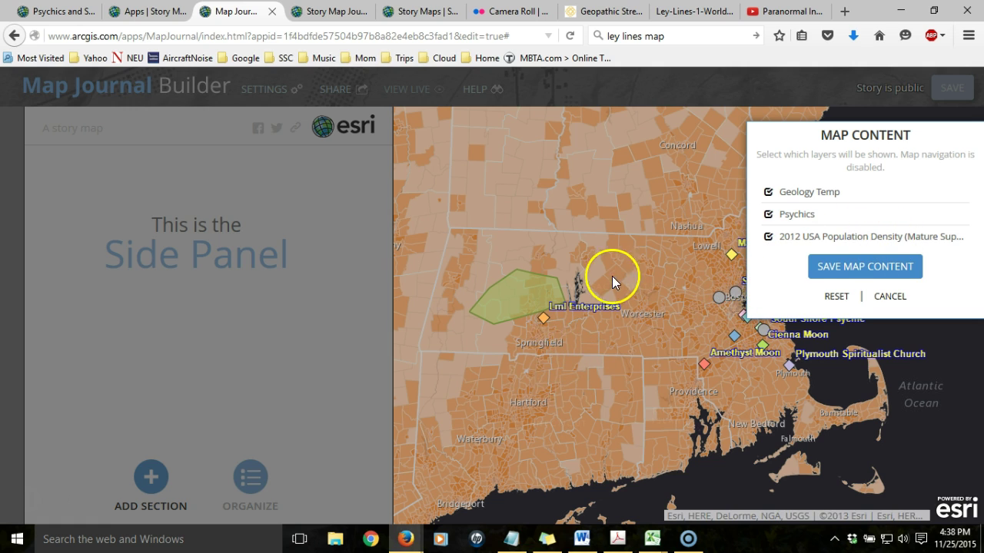
pyautogui.click(768, 237)
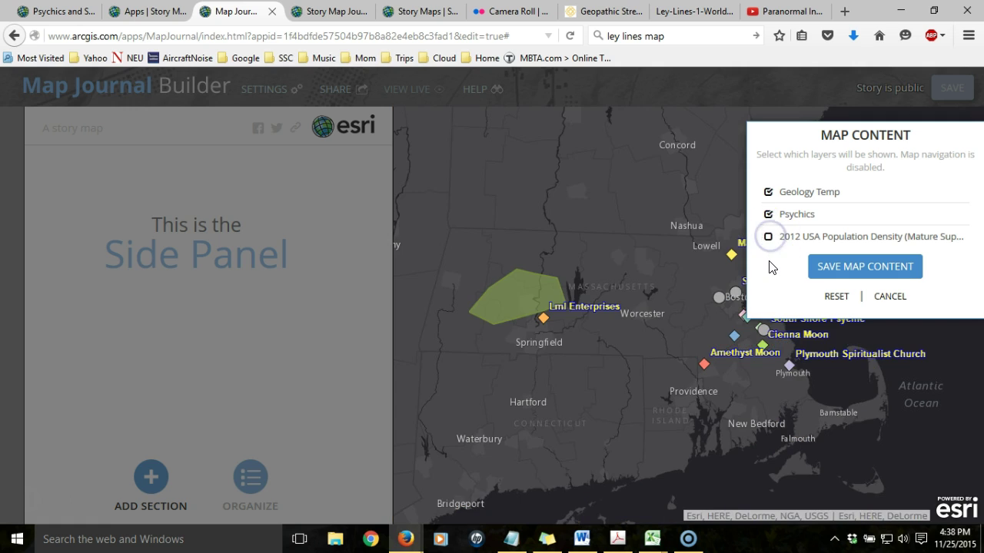
pyautogui.click(769, 192)
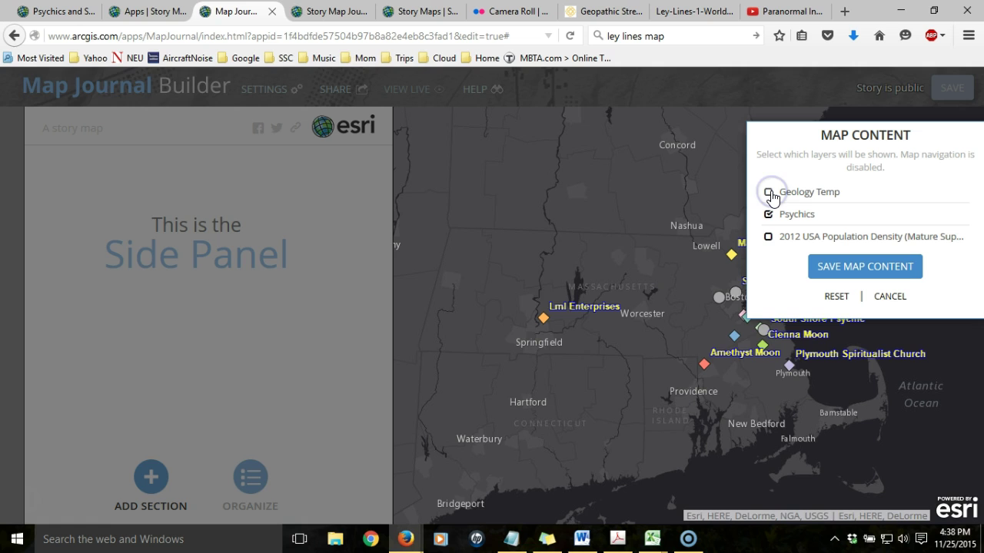
pyautogui.click(865, 272)
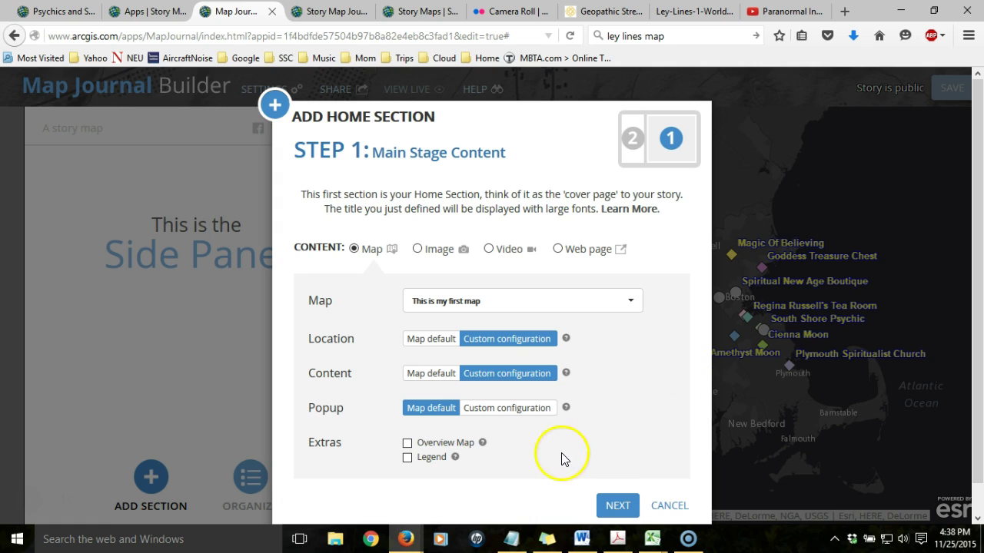
pyautogui.click(408, 458)
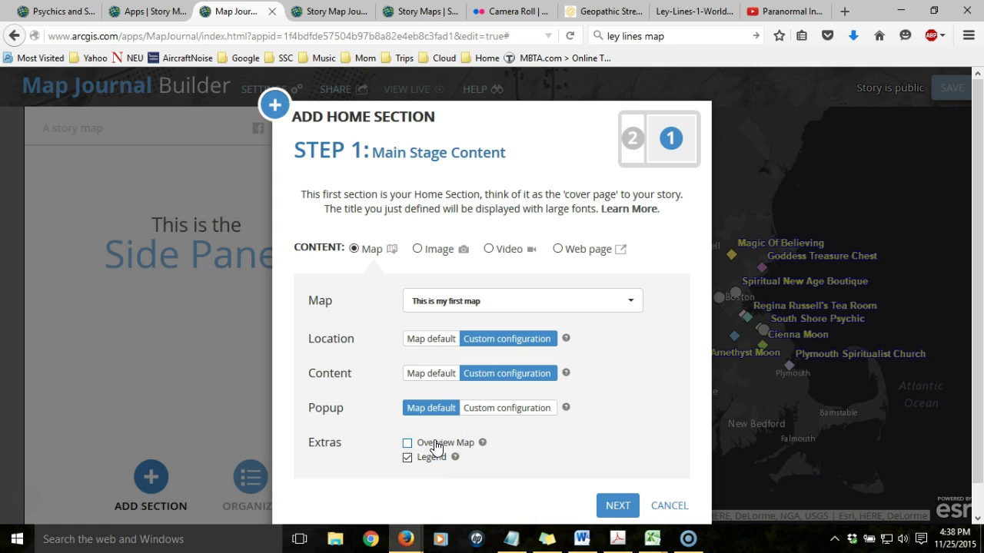
pyautogui.click(407, 444)
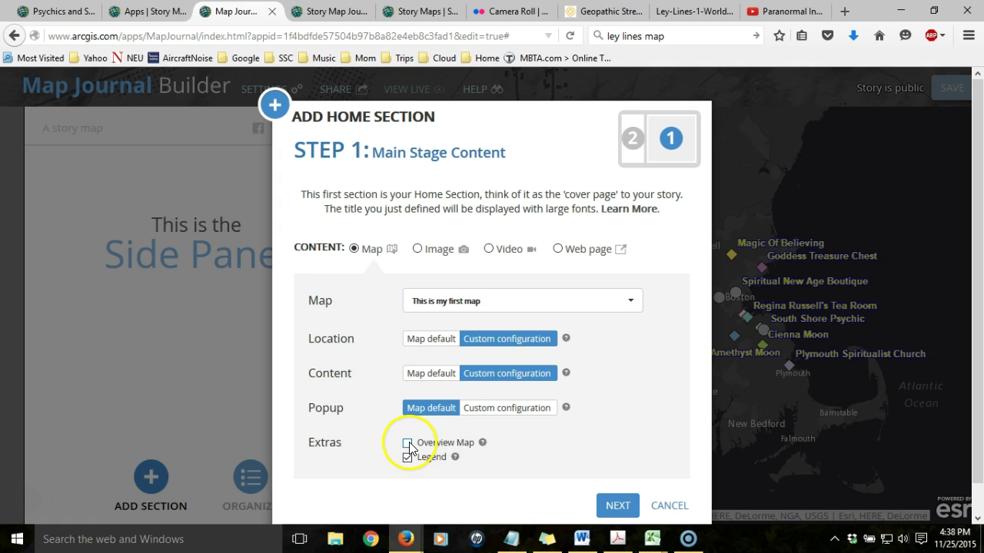
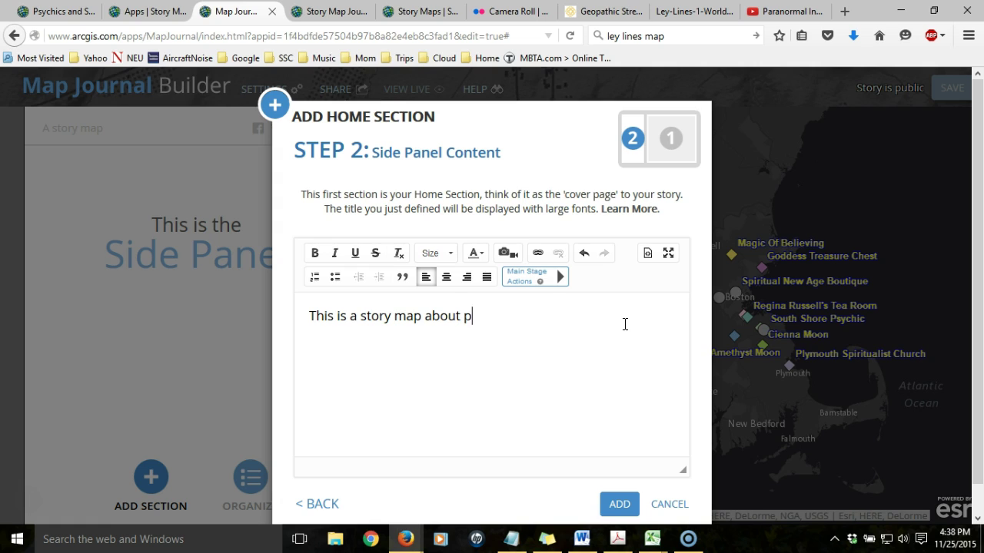
# - Add the home section with side panel text "This is a story map about psychic businesses in Massachusetts." and check the Lml Enterprises map popup
pyautogui.write('c bus')
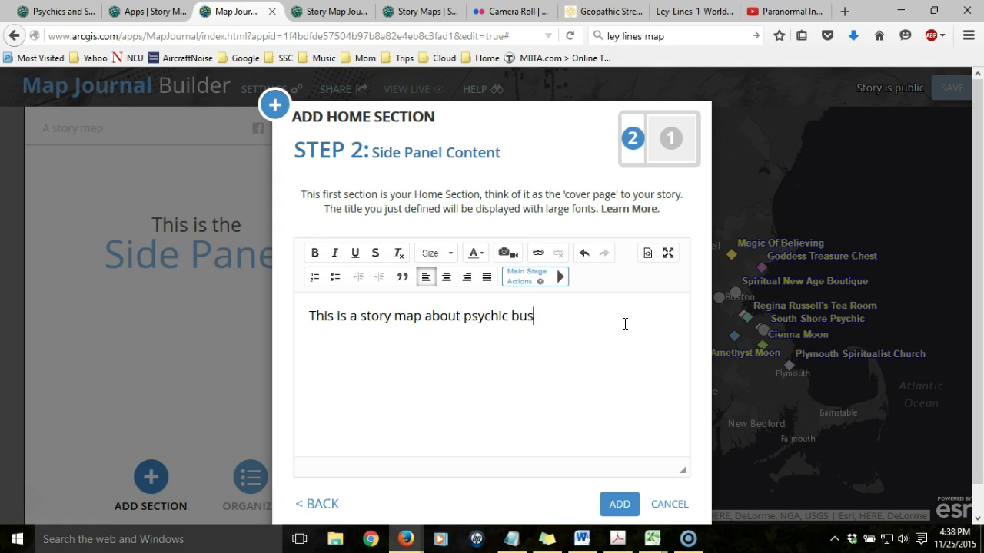
pyautogui.write('inese in')
pyautogui.press('BackSpace')
pyautogui.press('BackSpace')
pyautogui.press('BackSpace')
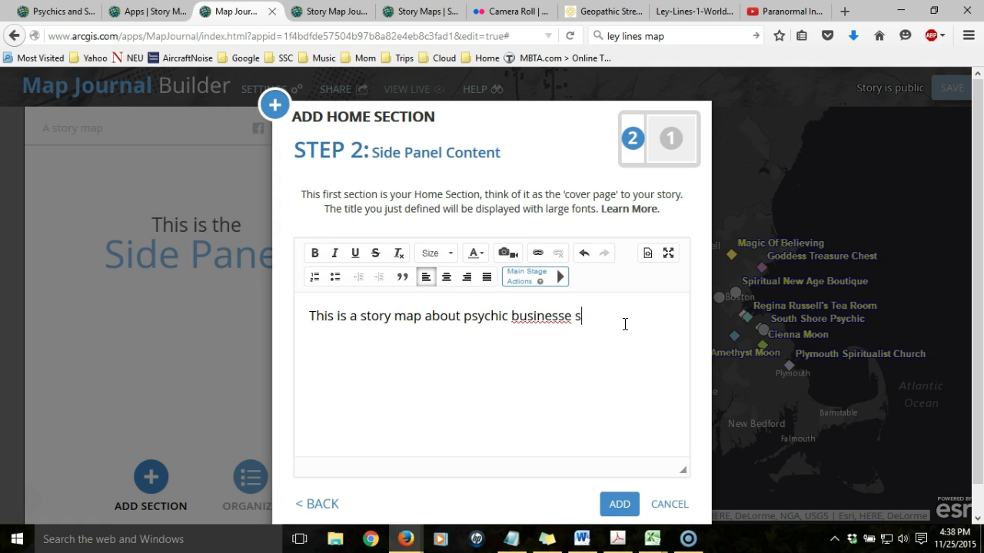
pyautogui.write('s in Ma')
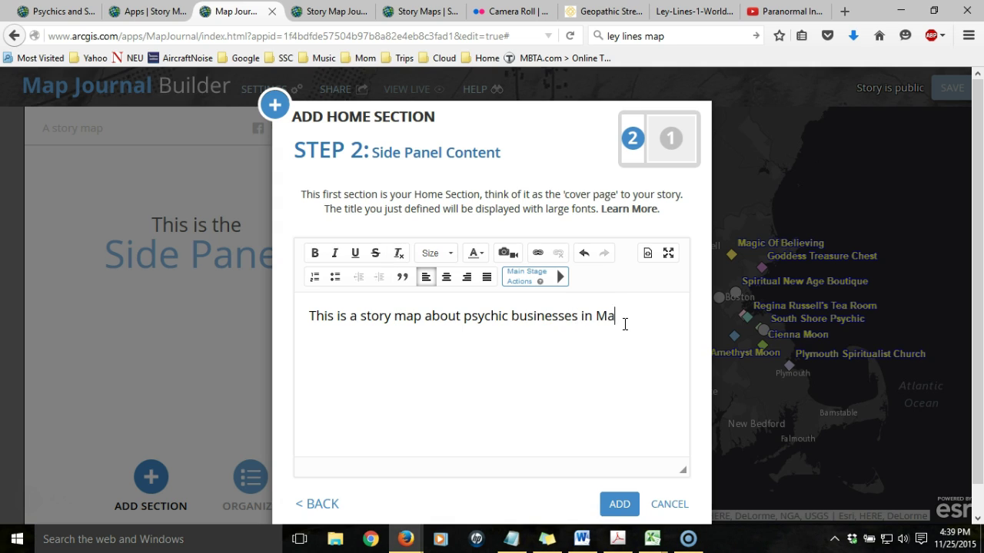
pyautogui.write('ssachusetts.')
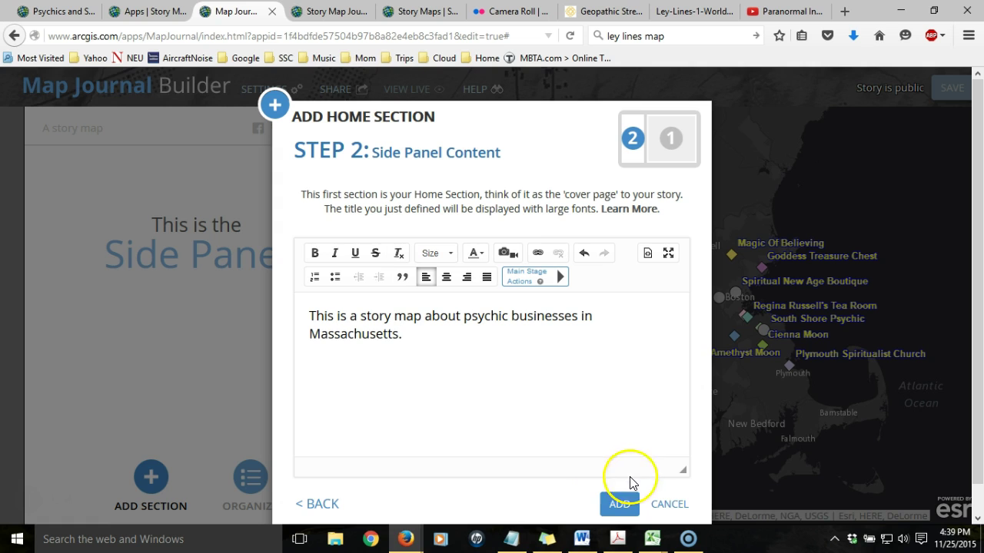
pyautogui.click(621, 505)
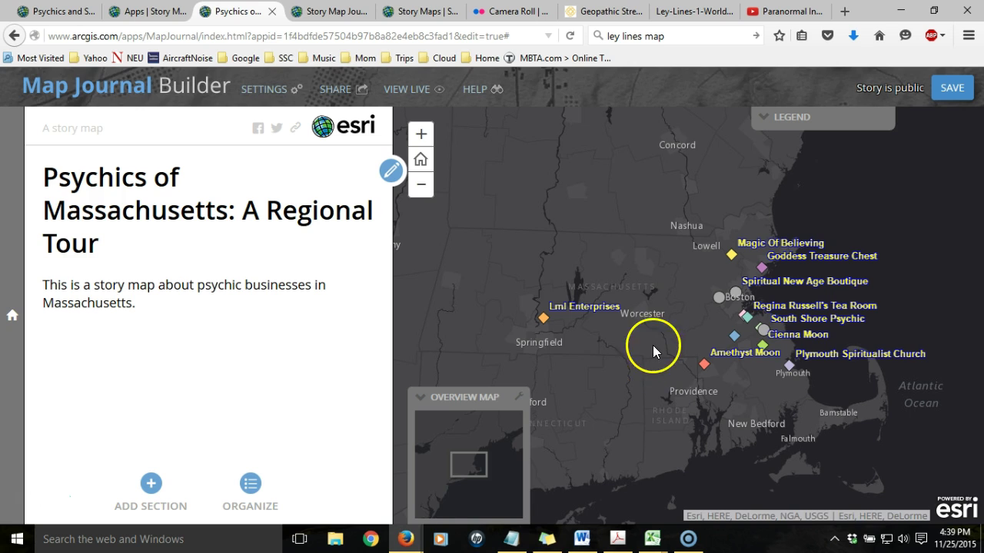
pyautogui.click(542, 318)
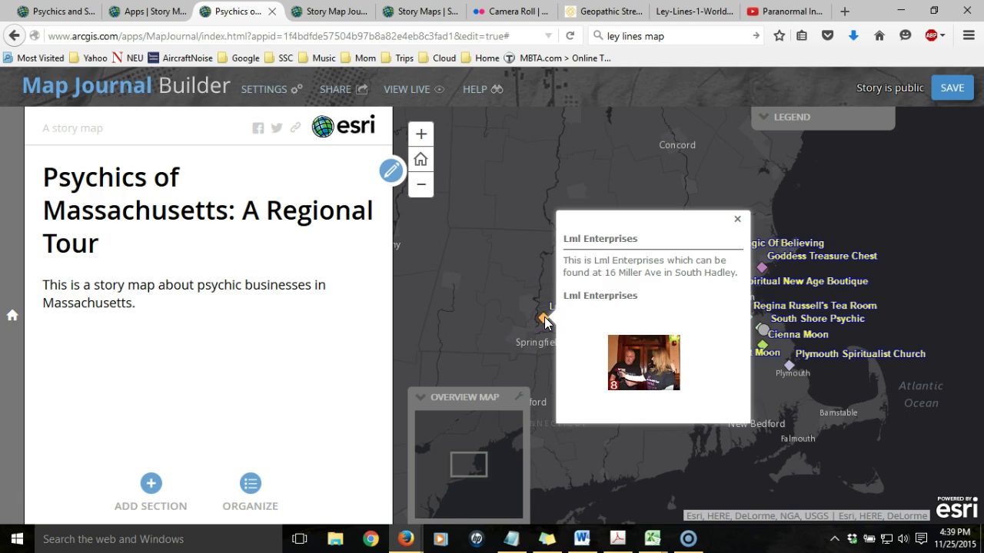
pyautogui.click(738, 220)
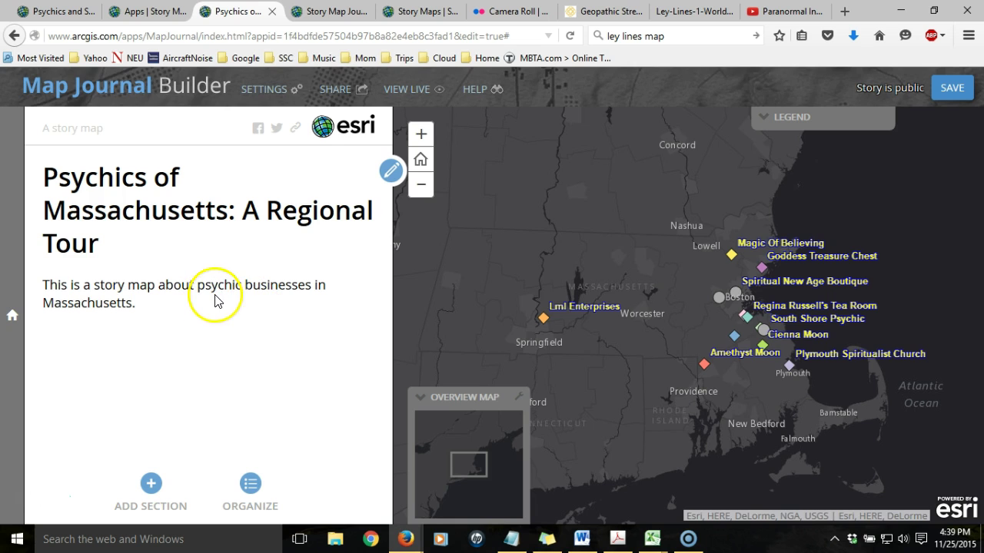
# - Reopen the home section for editing and add the line "Some of these are interesting!" below the side panel text
pyautogui.click(391, 174)
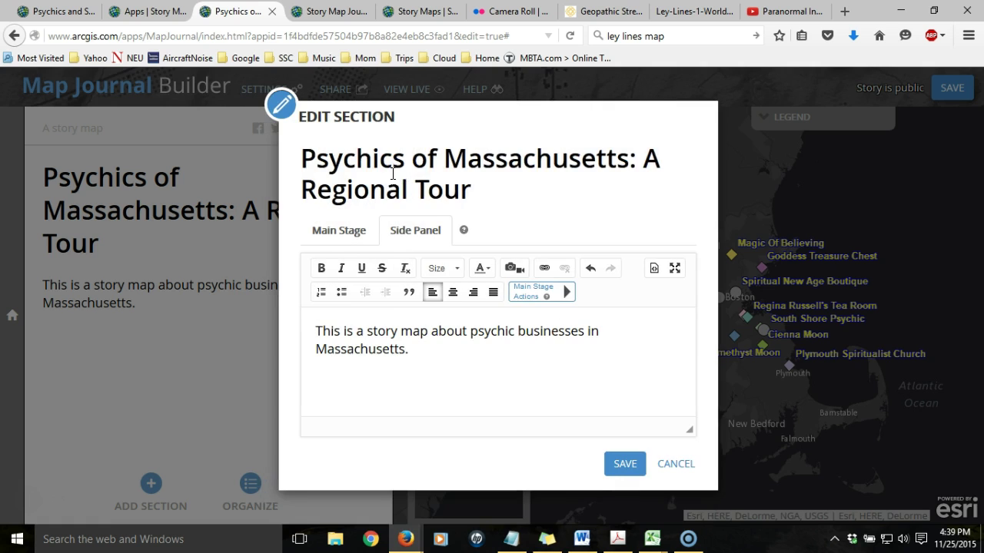
pyautogui.click(437, 362)
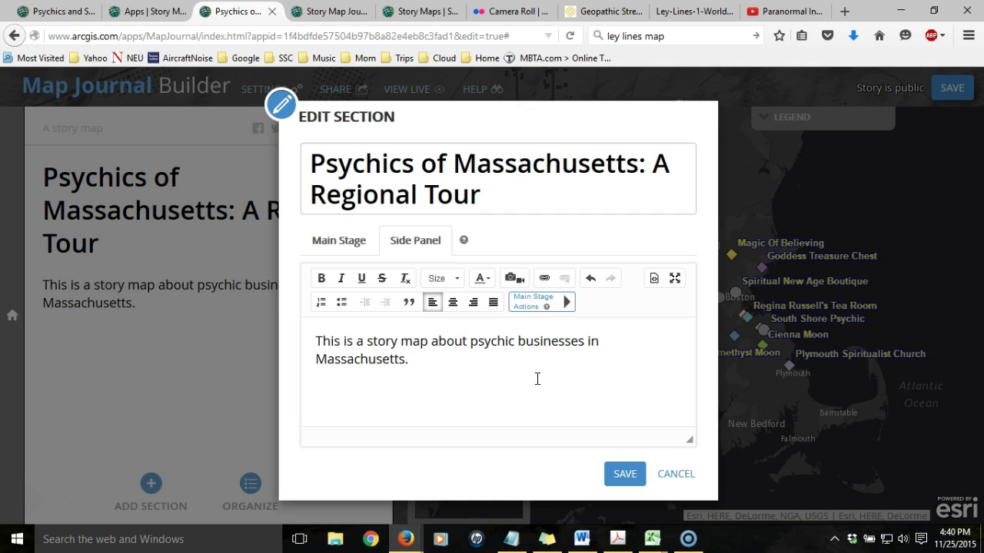
pyautogui.press('Return')
pyautogui.write('Some of these are interesting!')
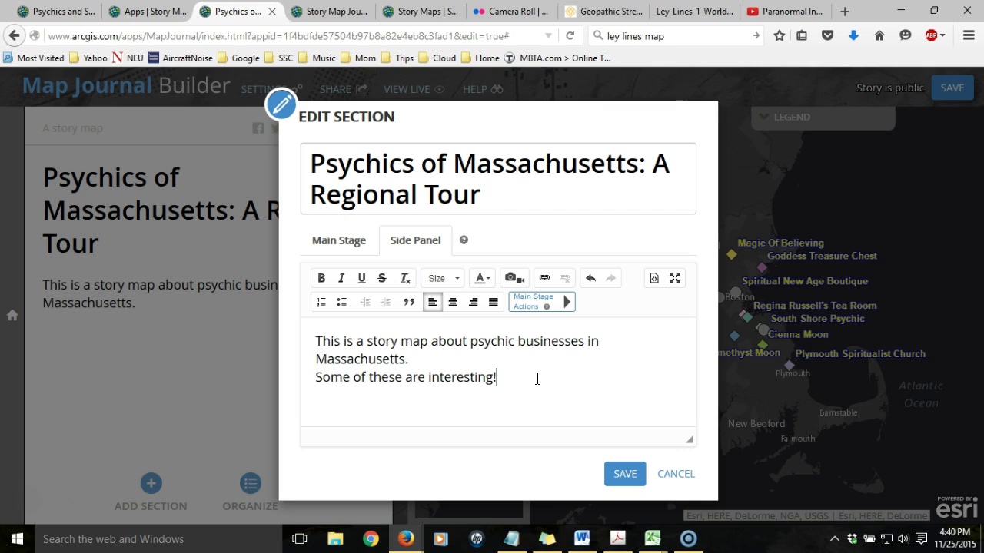
# - Create a main stage content action on "Some of these are interesting!" and save its map location zoomed in on the Boston area
pyautogui.moveTo(316, 381); pyautogui.dragTo(495, 381)
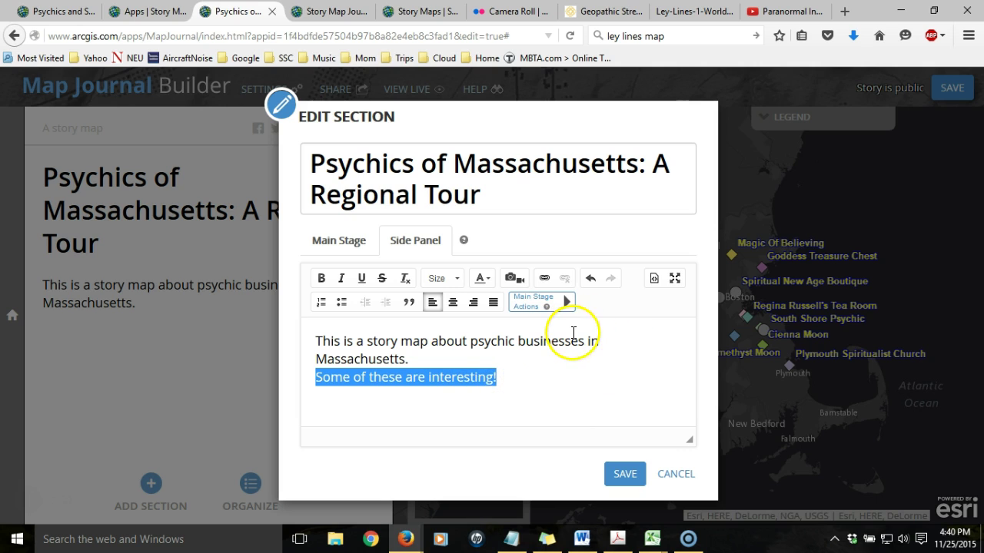
pyautogui.moveTo(541, 307)
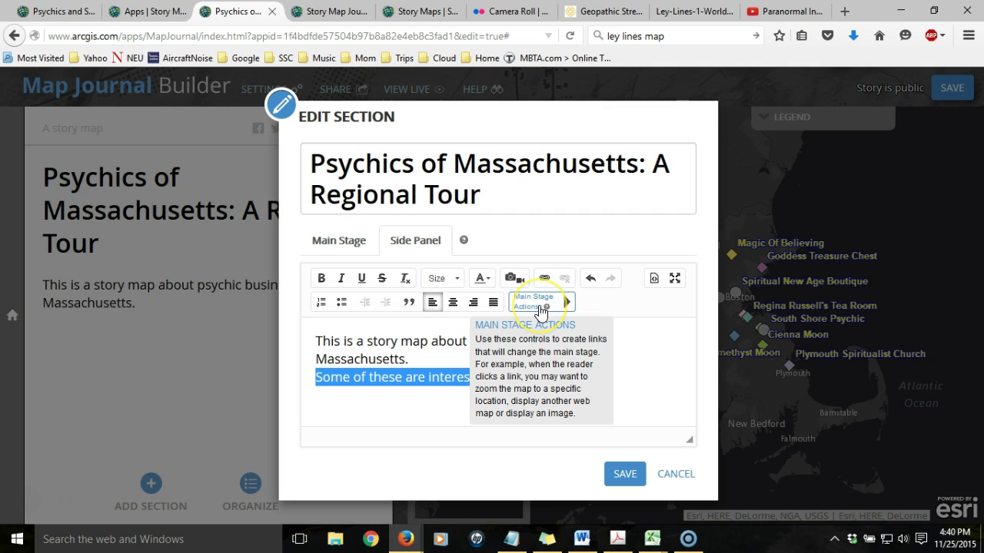
pyautogui.click(541, 308)
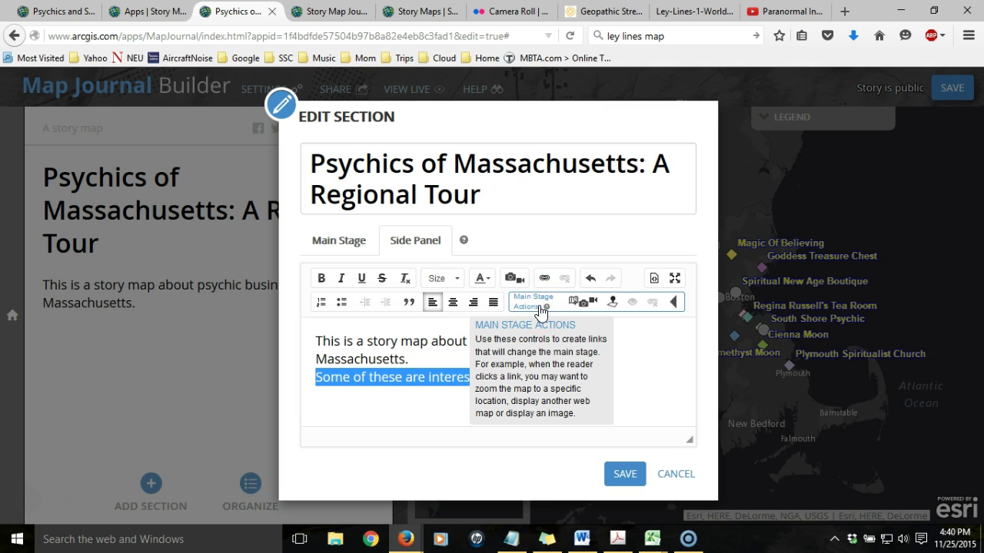
pyautogui.click(584, 307)
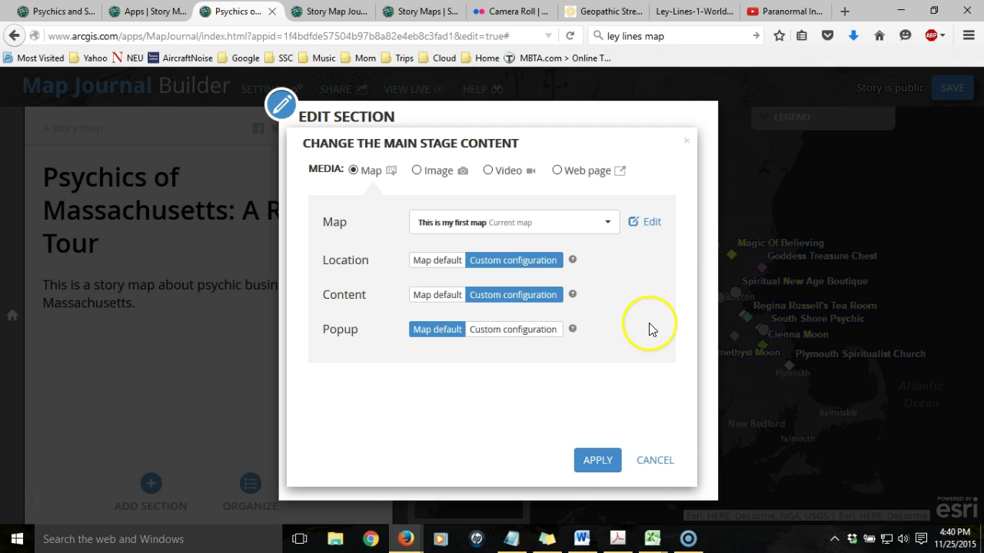
pyautogui.click(524, 263)
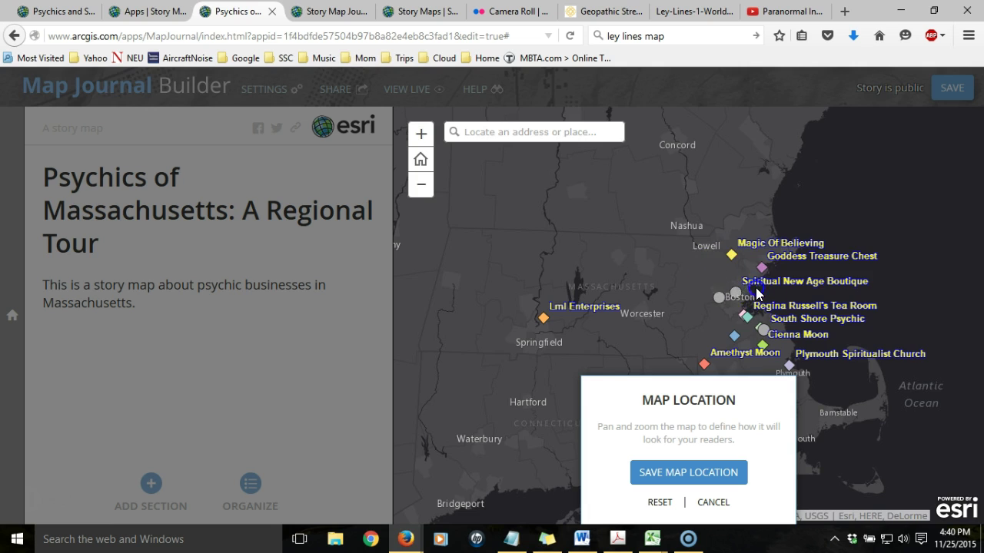
pyautogui.scroll(4, 665, 325)
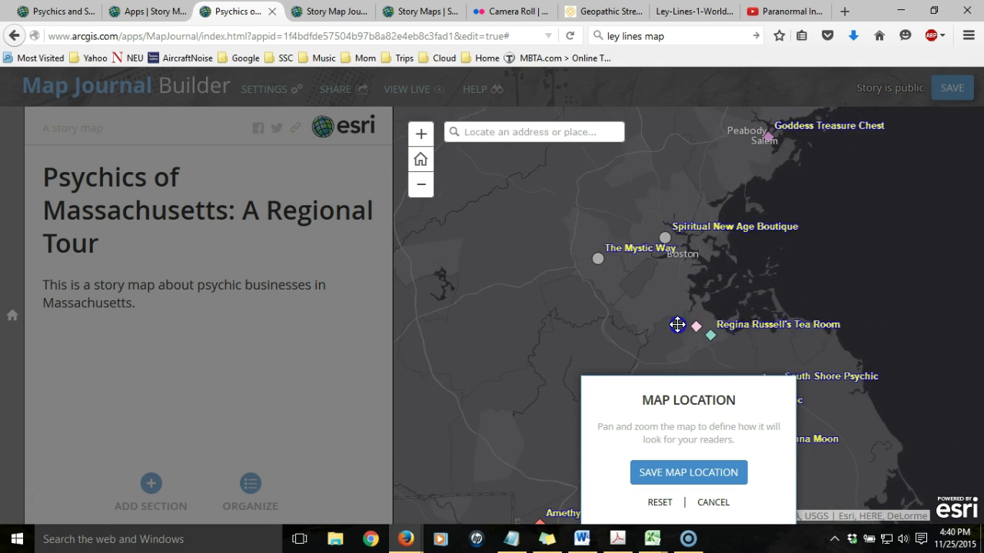
pyautogui.moveTo(677, 324); pyautogui.dragTo(697, 358)
pyautogui.click(697, 478)
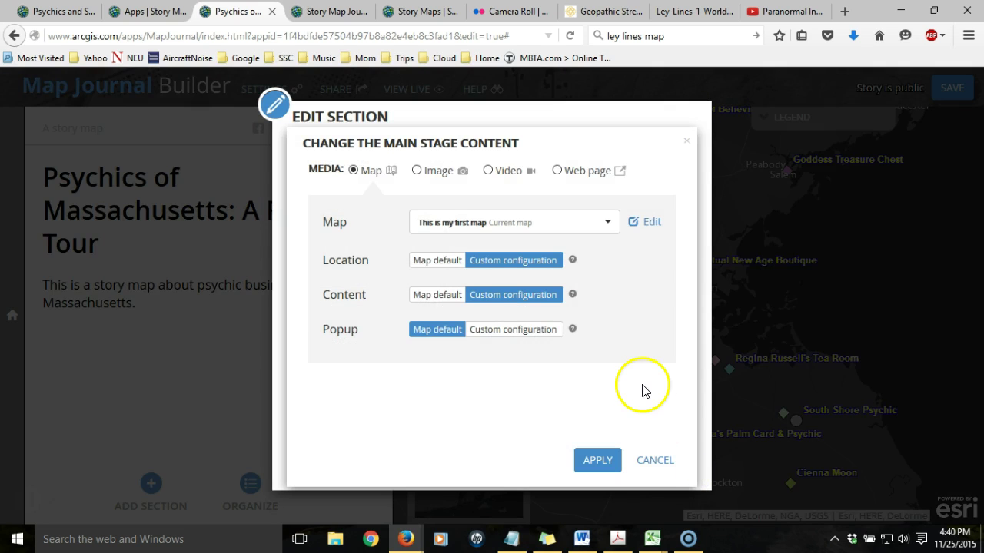
# - Turn on the 2012 USA Population Density layer alongside Psychics in the action's custom map content and save it
pyautogui.click(501, 295)
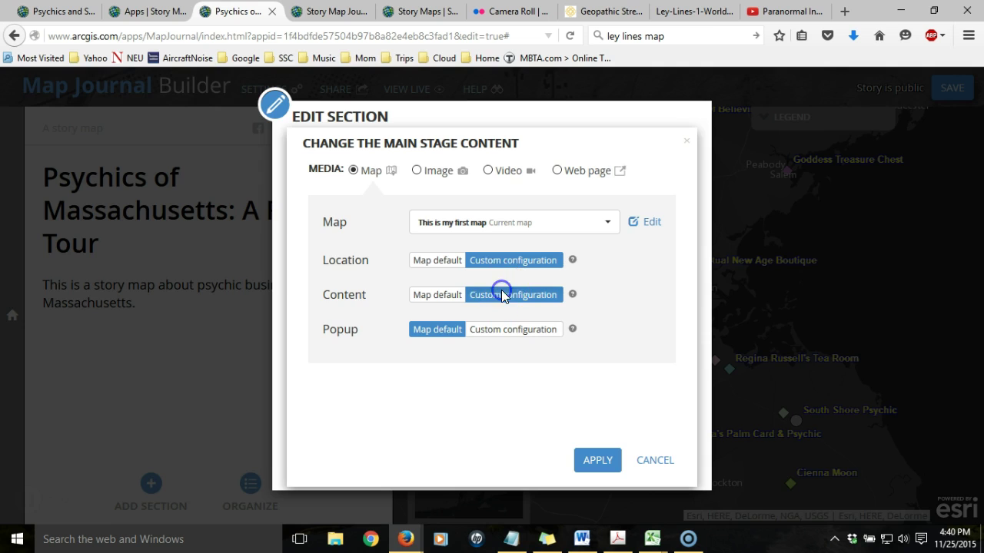
pyautogui.click(768, 239)
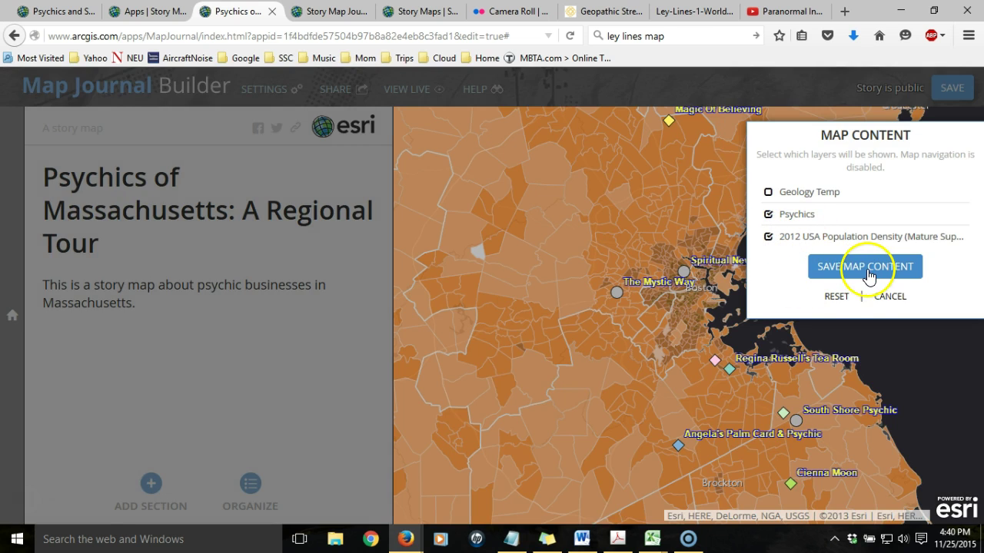
pyautogui.click(879, 275)
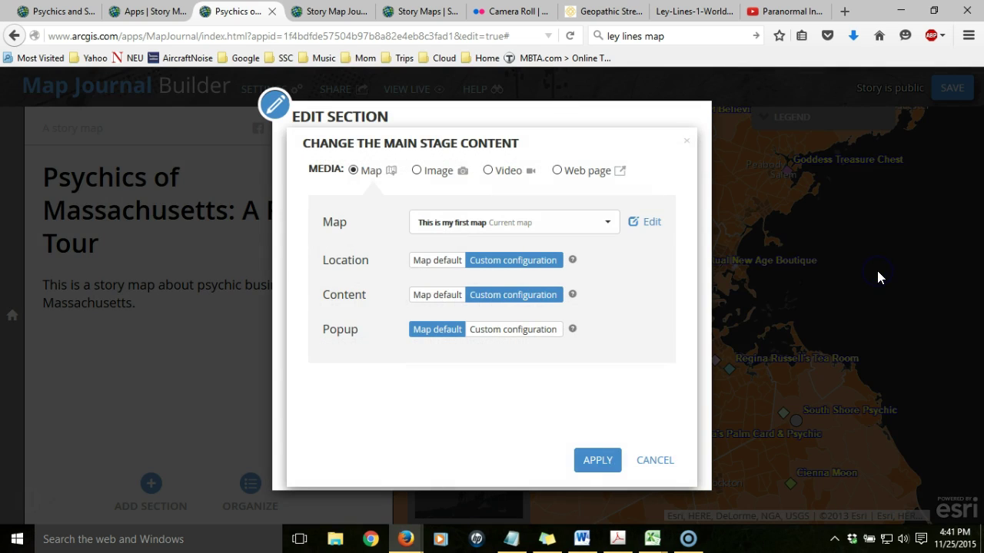
# - Set The Mystic Way as the action's custom popup, then apply the main stage action and save the section
pyautogui.click(500, 330)
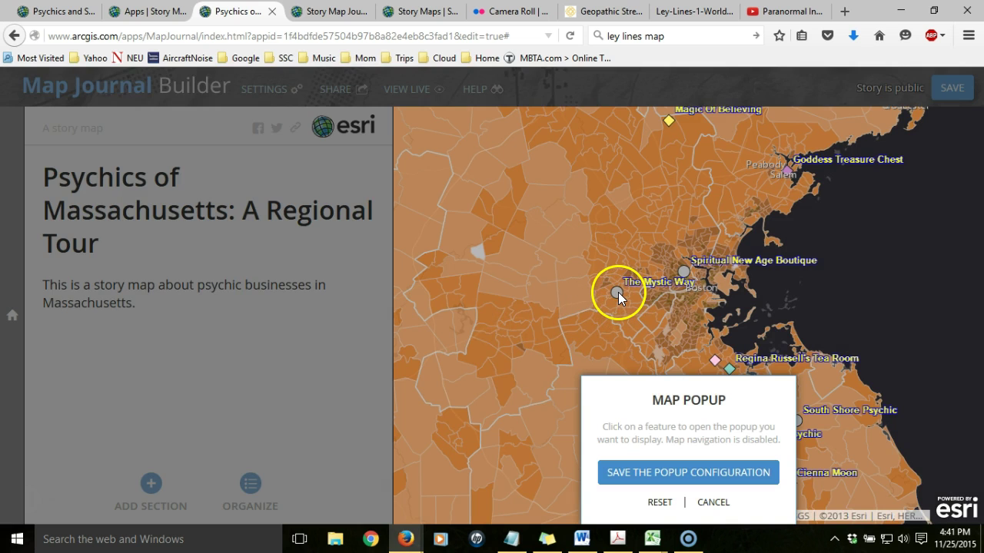
pyautogui.click(618, 293)
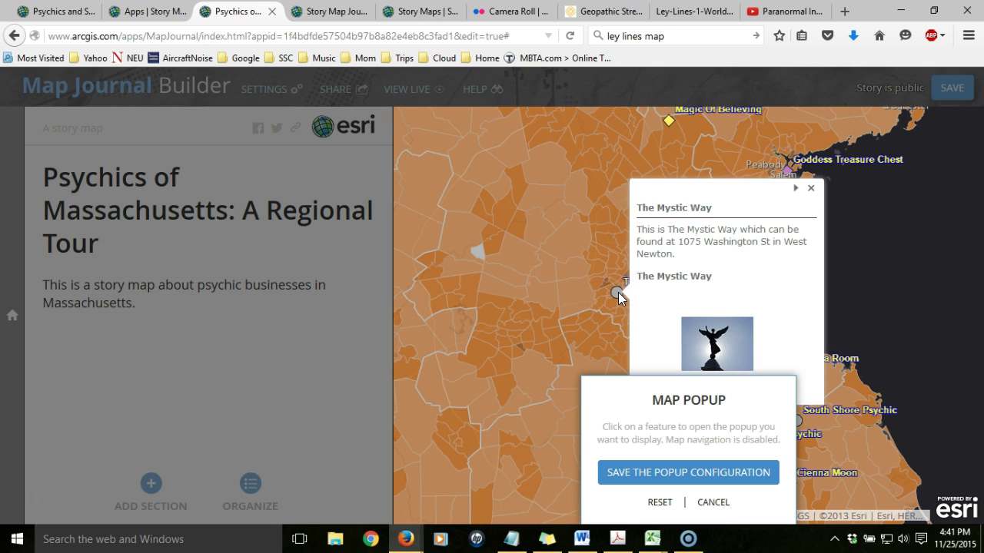
pyautogui.click(670, 473)
pyautogui.click(605, 461)
pyautogui.click(624, 465)
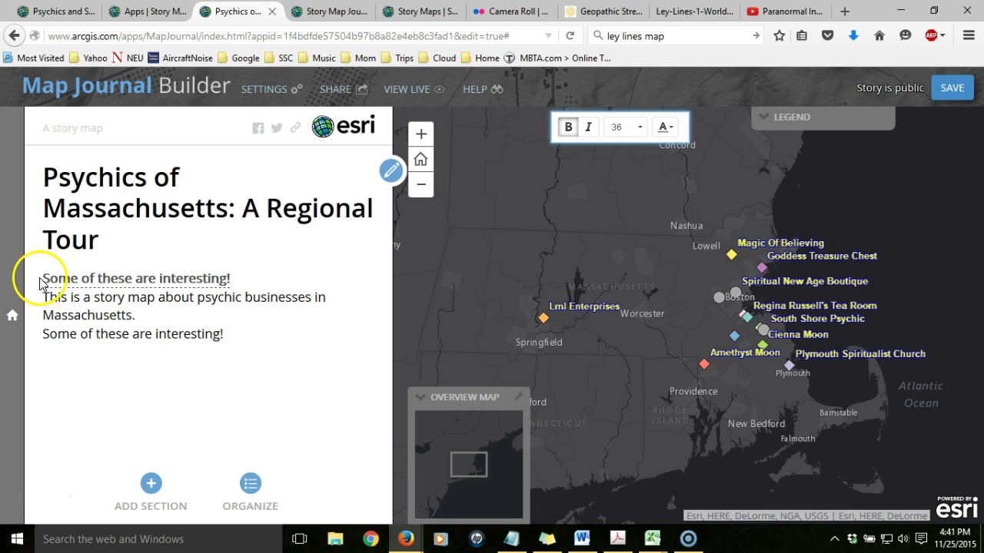
# - Move the linked "Some of these are interesting!" line from the start of the side panel text to just below the Massachusetts sentence
pyautogui.click(393, 172)
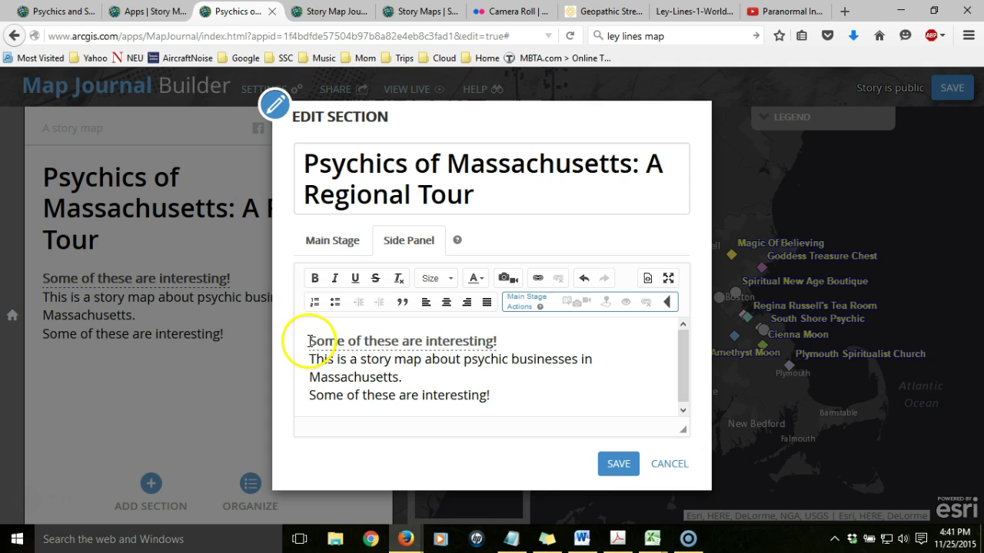
pyautogui.click(332, 341)
pyautogui.moveTo(332, 341); pyautogui.dragTo(510, 341)
pyautogui.hotkey('ctrl', 'c')
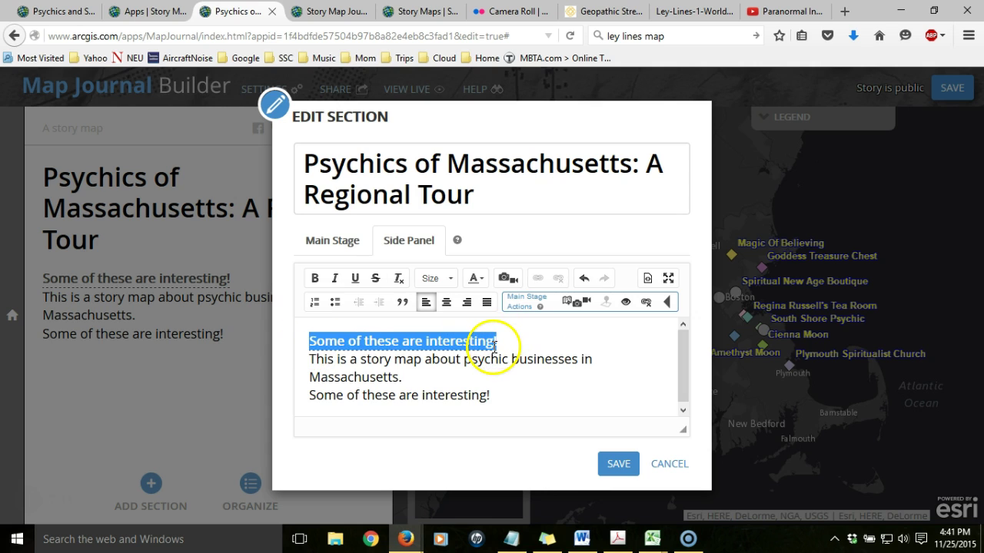
pyautogui.press('Delete')
pyautogui.press('Delete')
pyautogui.click(415, 358)
pyautogui.press('Return')
pyautogui.hotkey('ctrl', 'v')
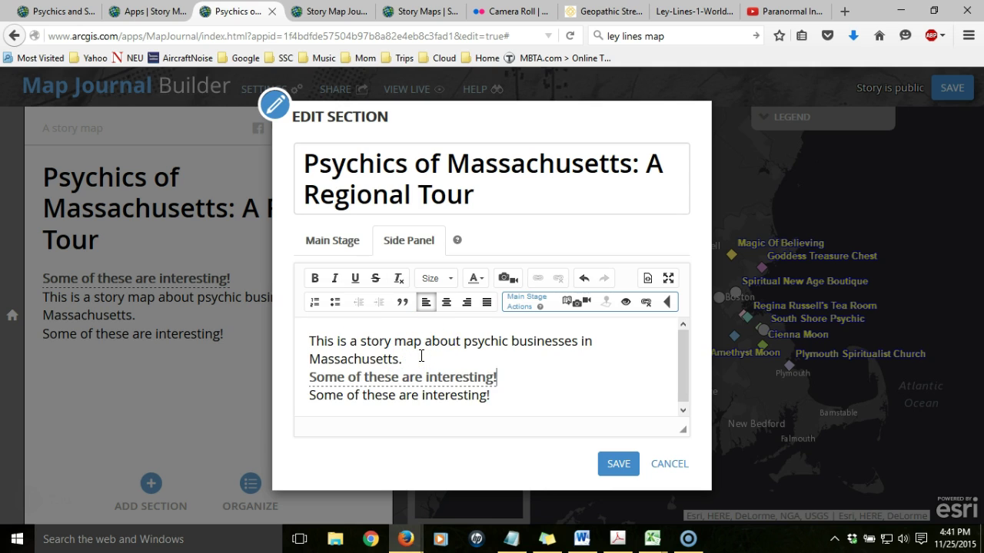
# - Delete the duplicate unlinked "Some of these are interesting!" line and save the section
pyautogui.moveTo(498, 395); pyautogui.dragTo(299, 398)
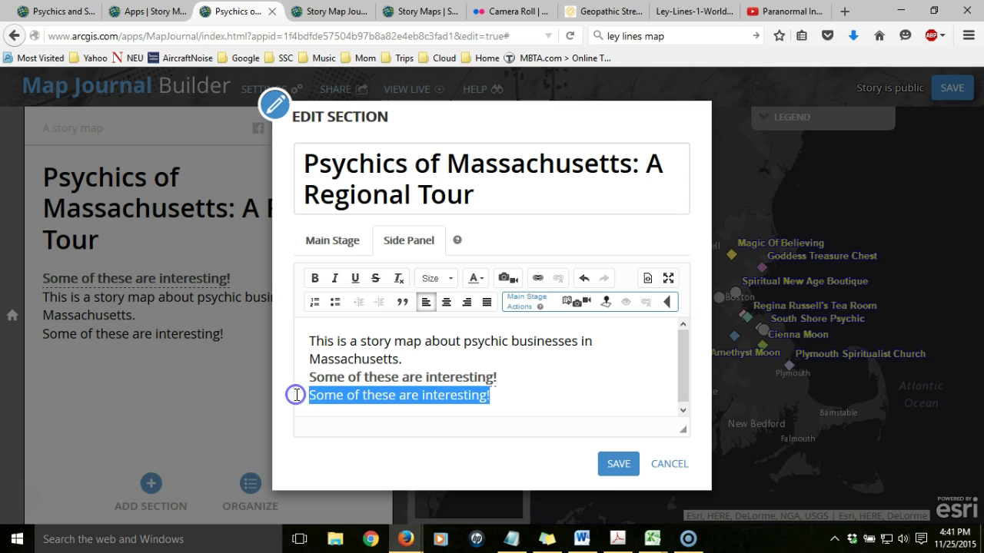
pyautogui.press('Delete')
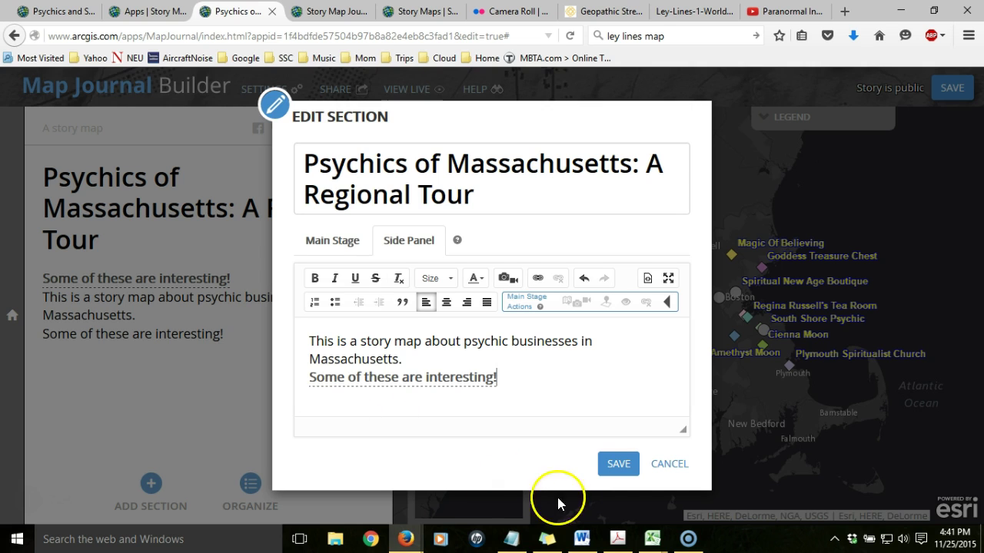
pyautogui.click(619, 464)
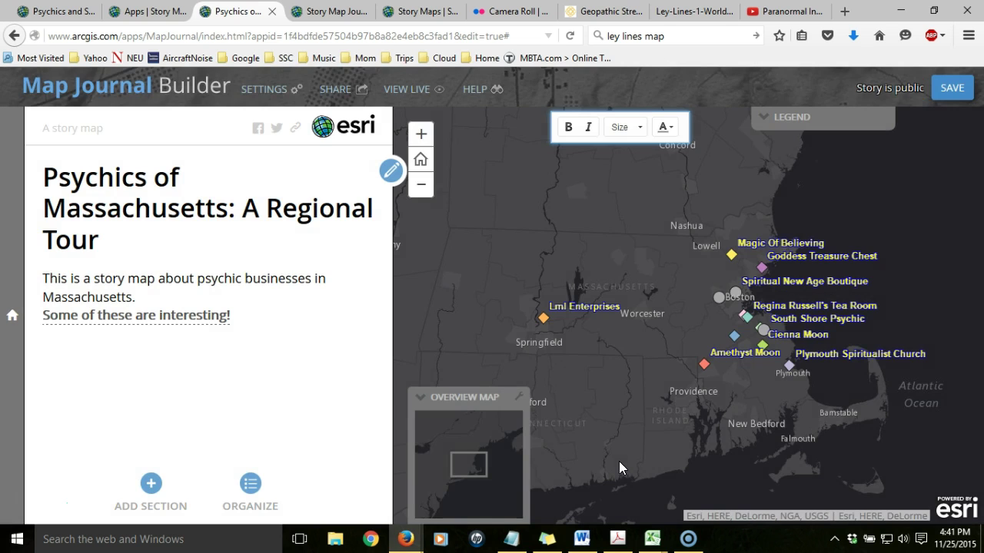
# - Test the "Some of these are interesting!" link on the main stage and return to the home section map
pyautogui.click(205, 324)
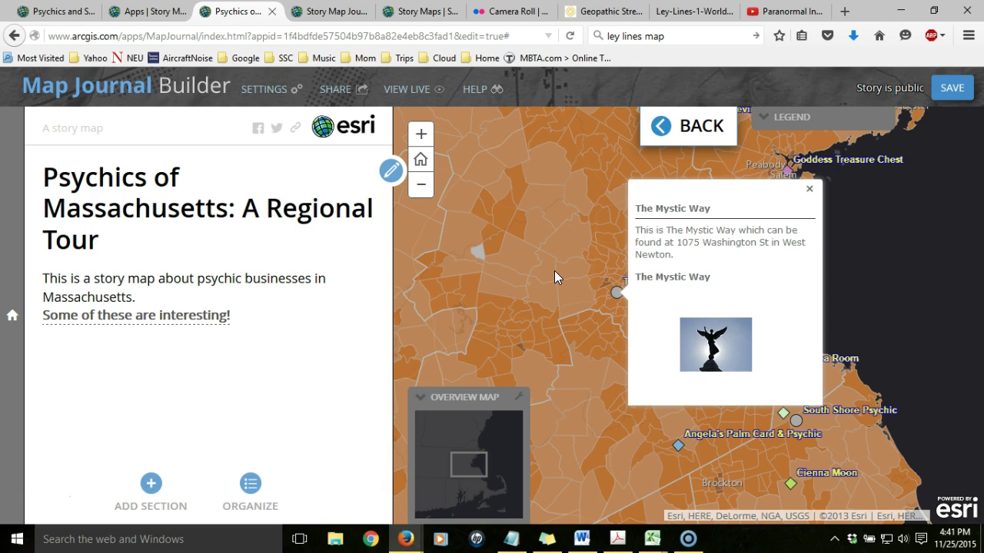
pyautogui.click(659, 130)
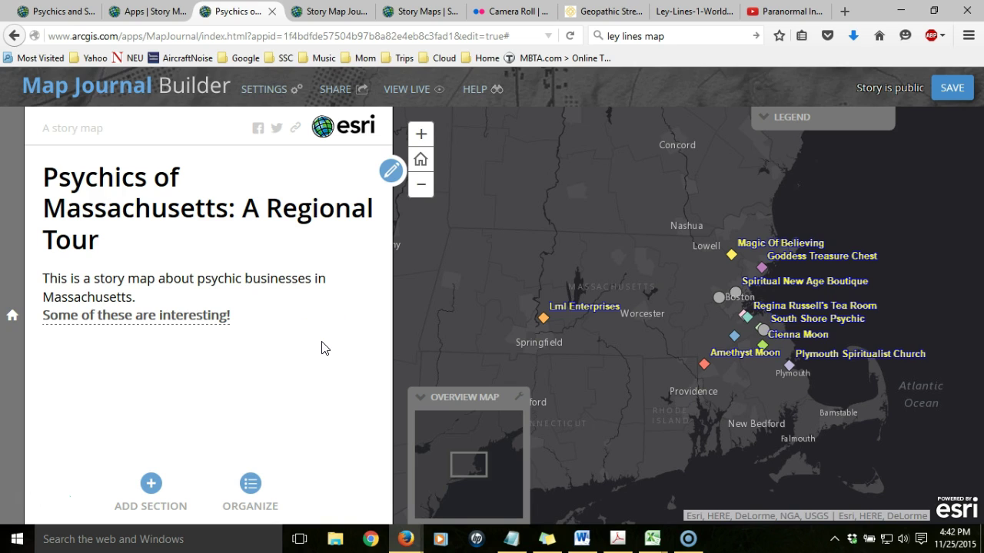
pyautogui.click(319, 306)
pyautogui.click(480, 273)
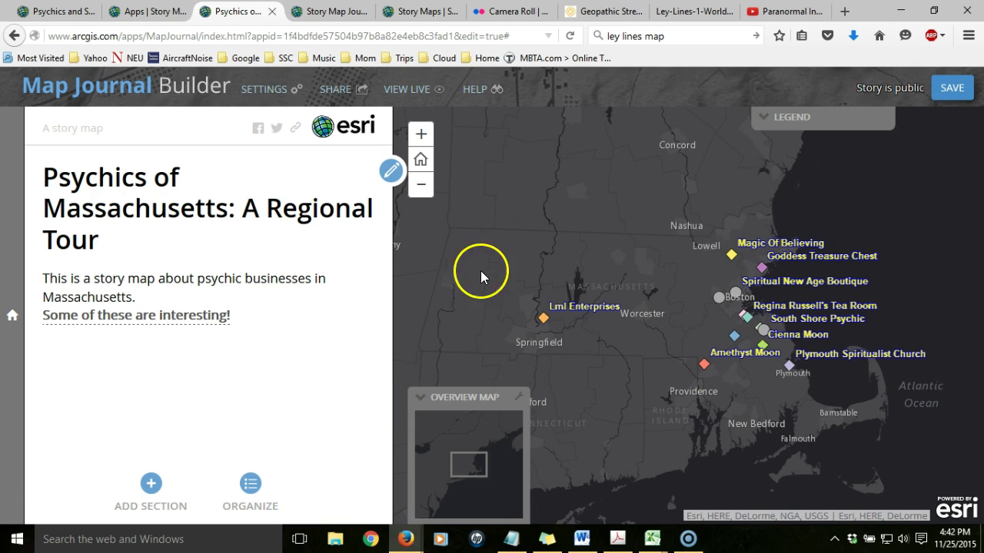
pyautogui.click(469, 275)
# - Start a new section titled "Ley lines of the world" with an image as its main stage content
pyautogui.click(153, 486)
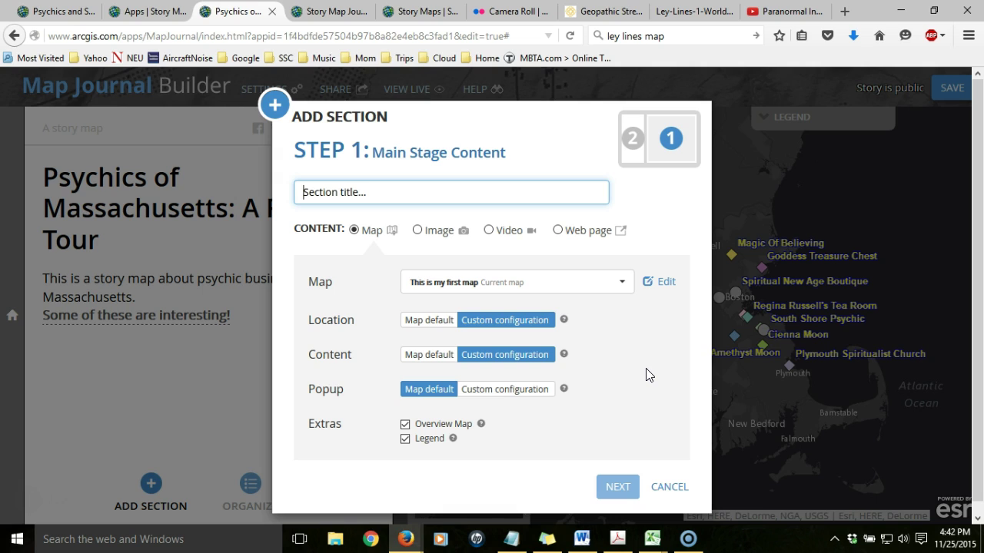
pyautogui.write('Ley lines of the world')
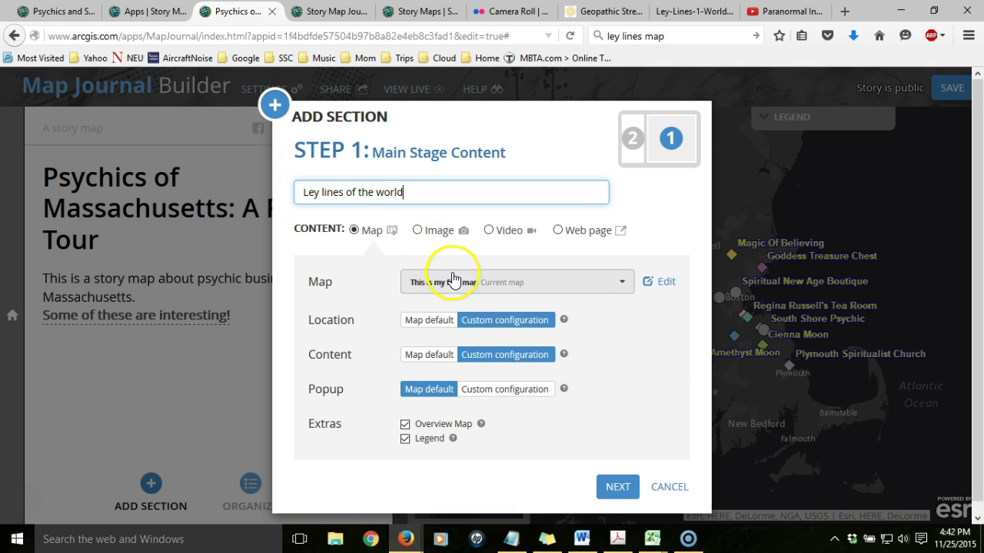
pyautogui.click(418, 230)
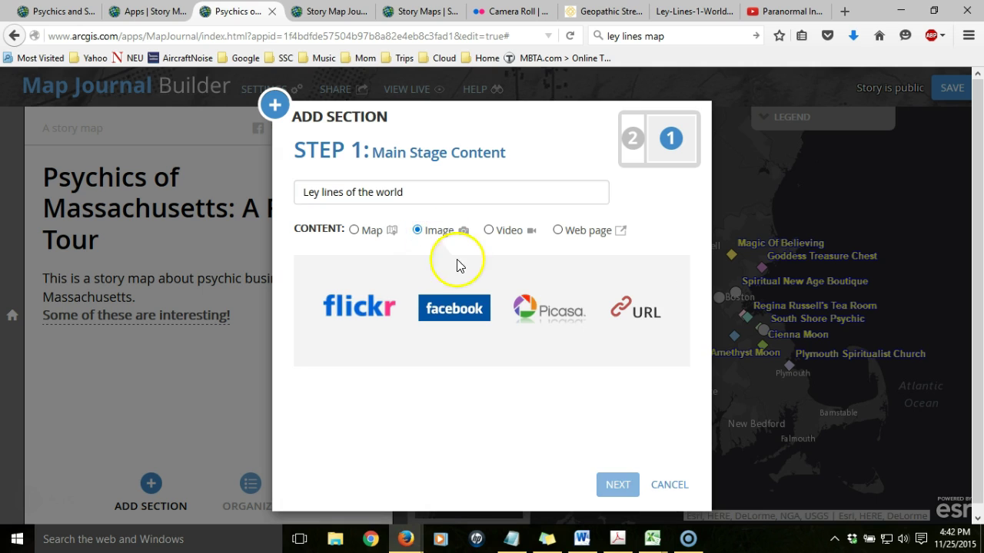
# - Choose a URL as the main stage image source and copy the web address of the Ley-Lines-1-World-View.jpg image
pyautogui.click(649, 318)
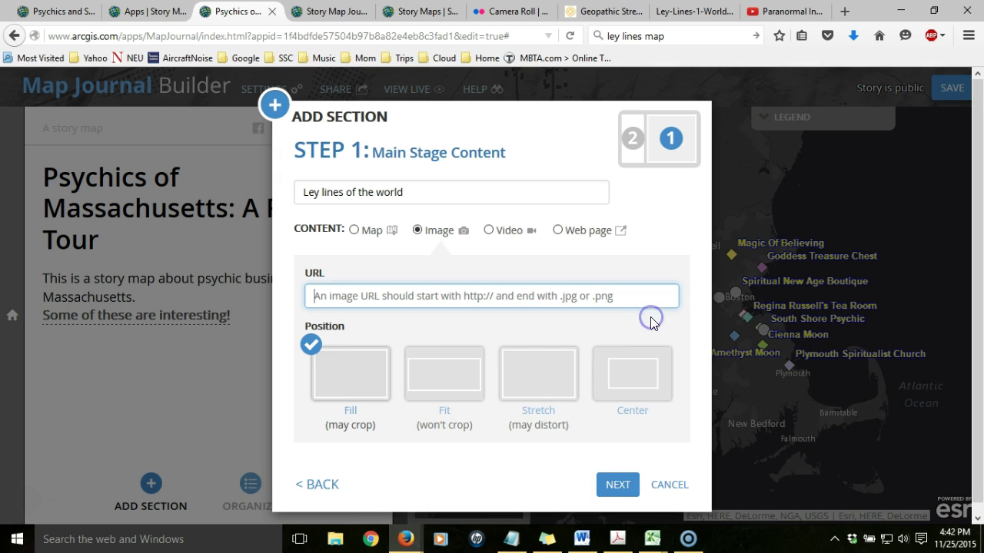
pyautogui.click(686, 13)
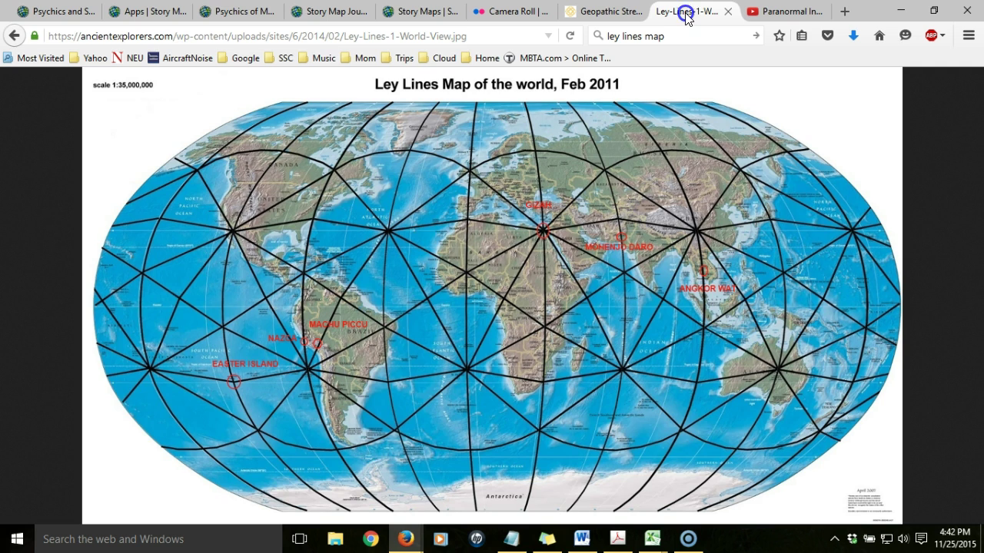
pyautogui.click(302, 34)
pyautogui.rightClick(302, 35)
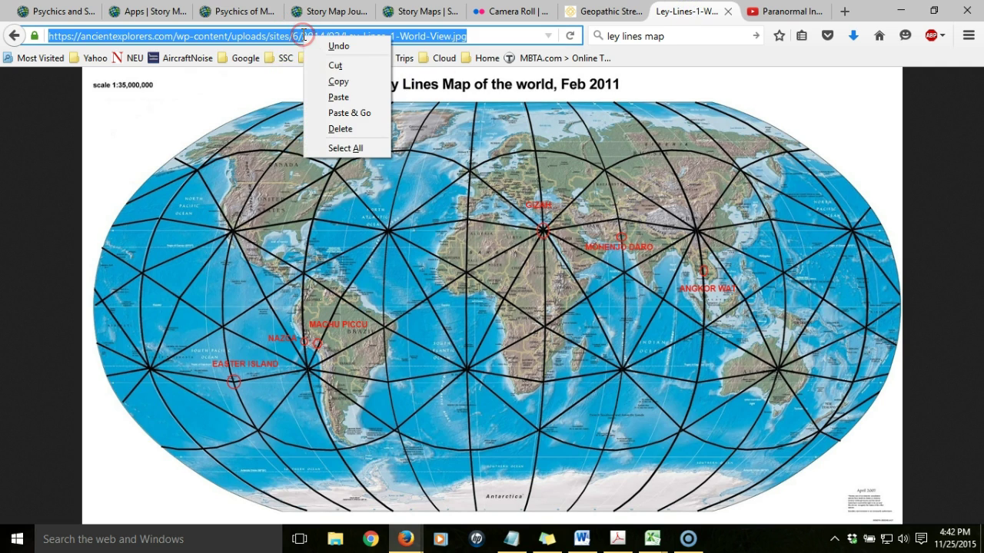
pyautogui.click(346, 82)
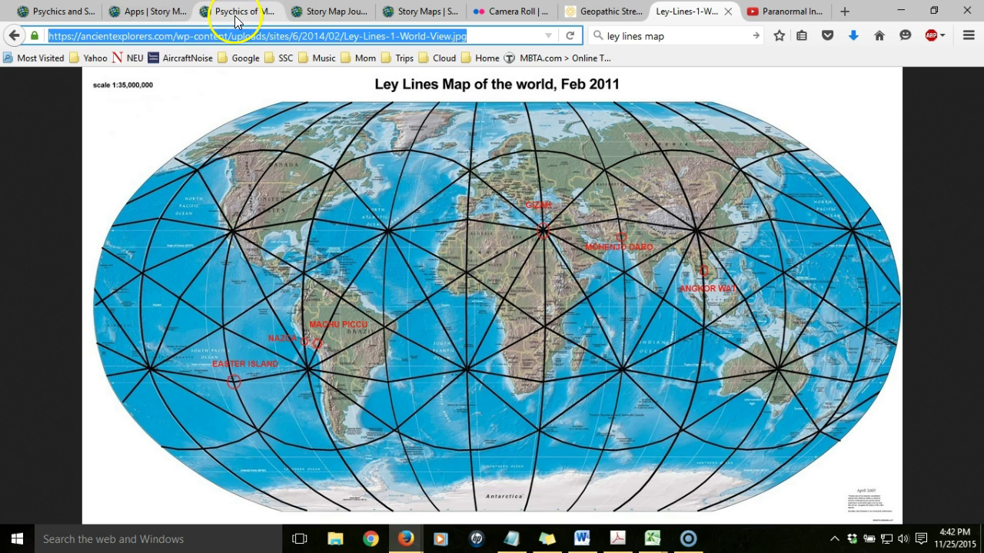
# - Paste the copied Ley-Lines-1-World-View.jpg address as the image URL, use the Fill position, and continue to the side panel content
pyautogui.click(262, 22)
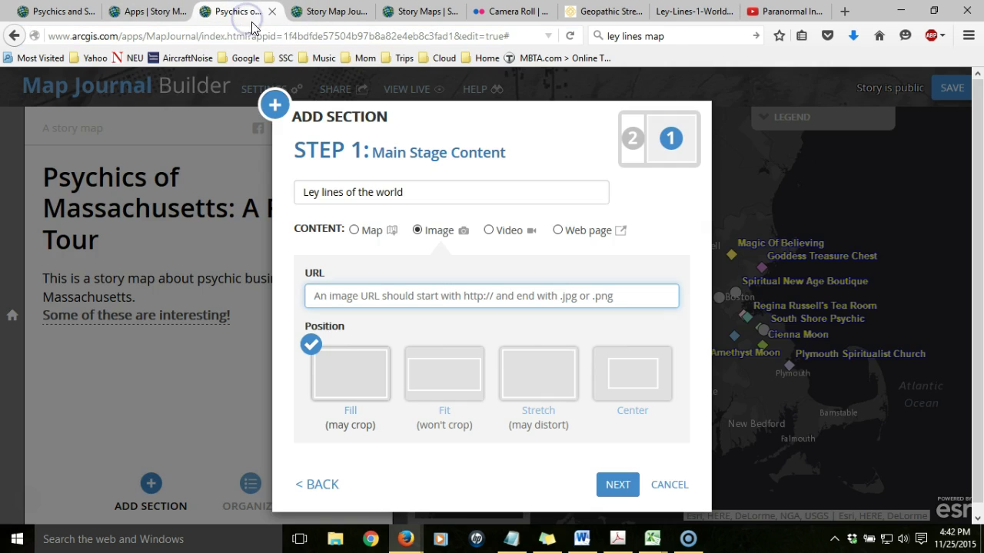
pyautogui.click(362, 298)
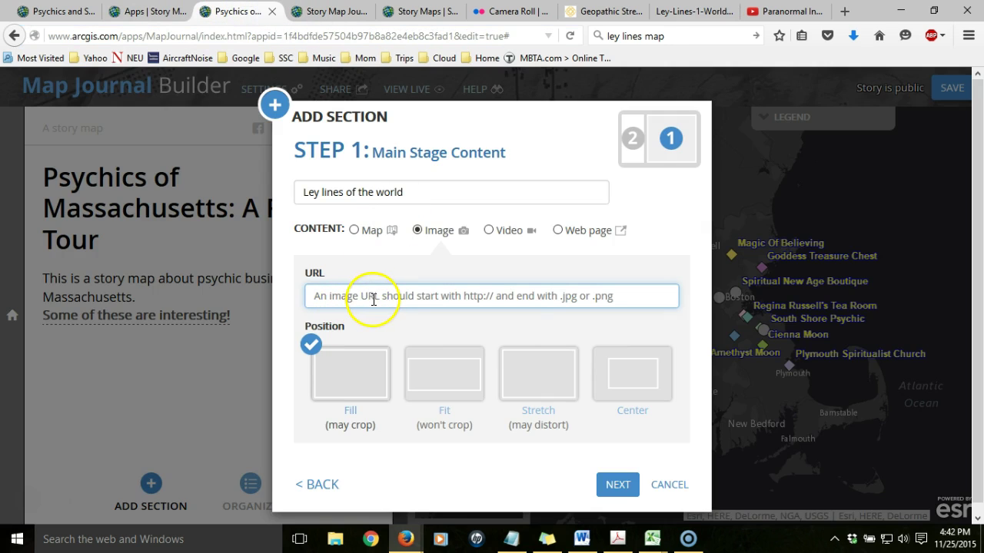
pyautogui.rightClick(375, 302)
pyautogui.click(409, 362)
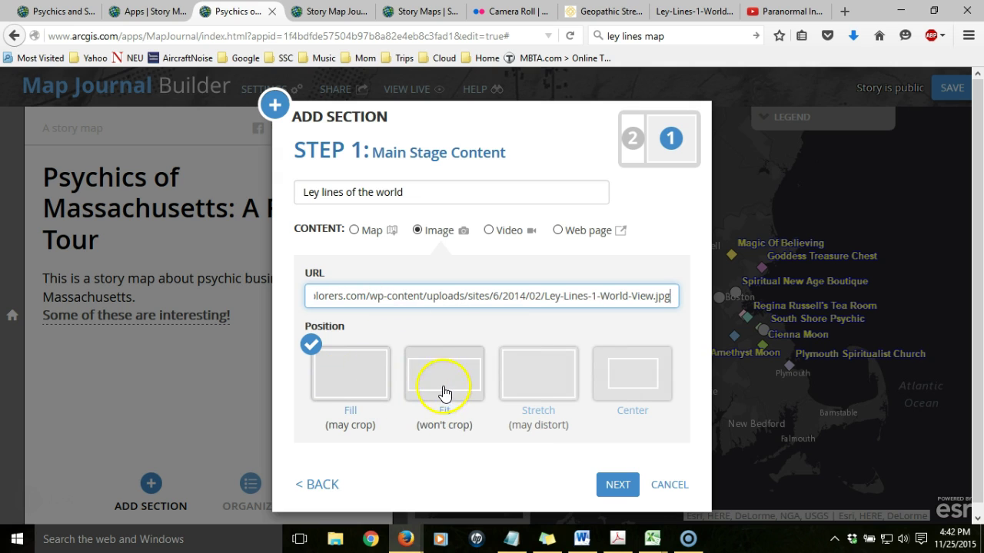
pyautogui.click(350, 377)
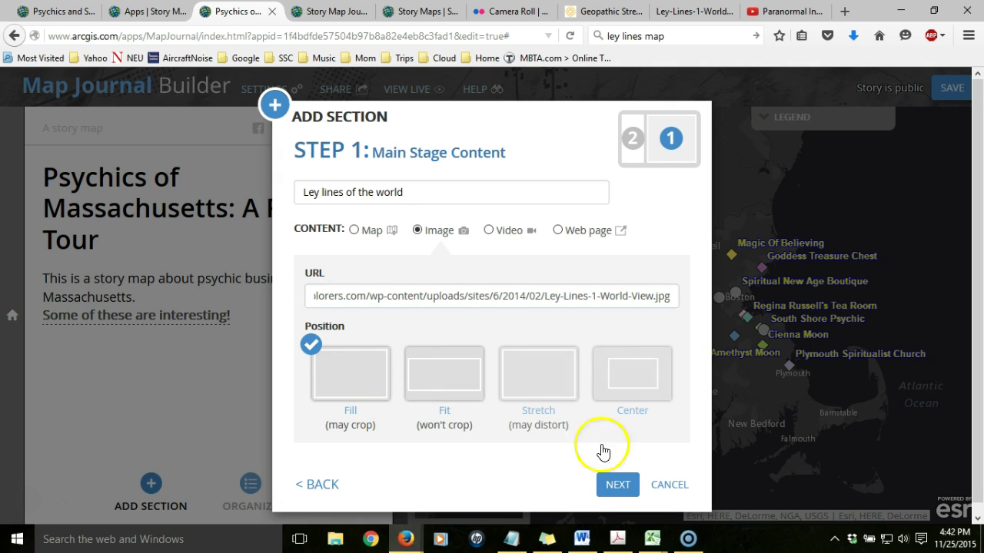
pyautogui.click(621, 484)
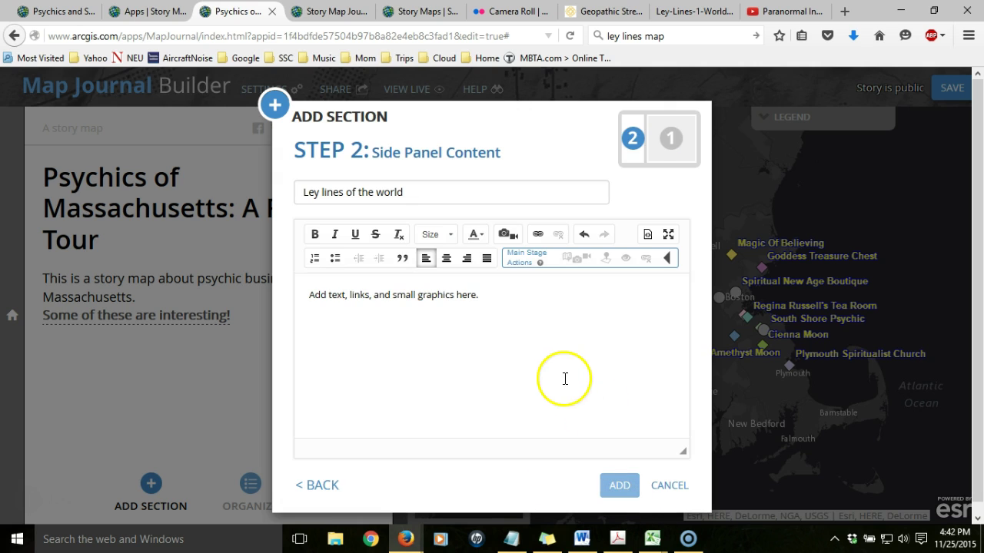
# - Enter "There are a lot of ley lines in the world!" as the side panel text and add the section
pyautogui.click(563, 360)
pyautogui.write('Th')
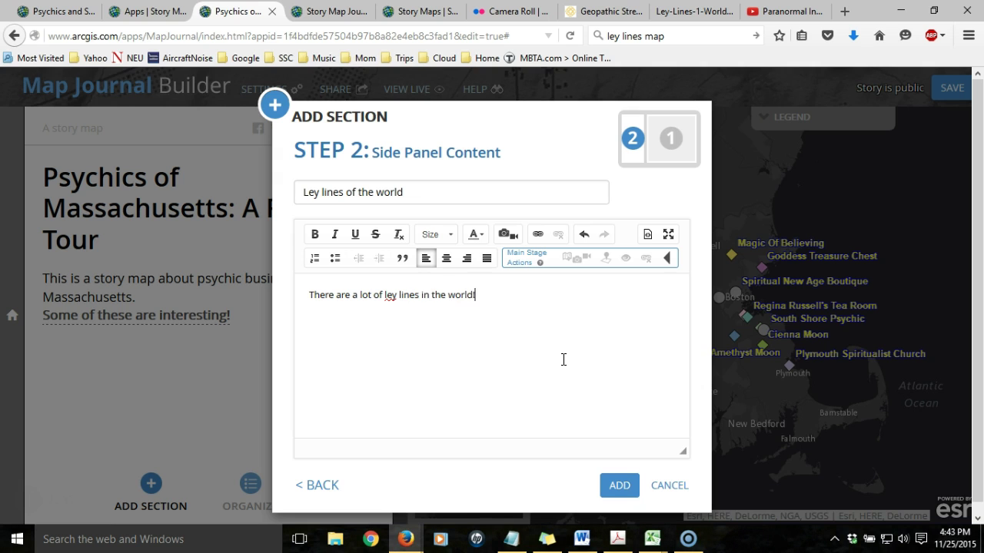
pyautogui.click(622, 486)
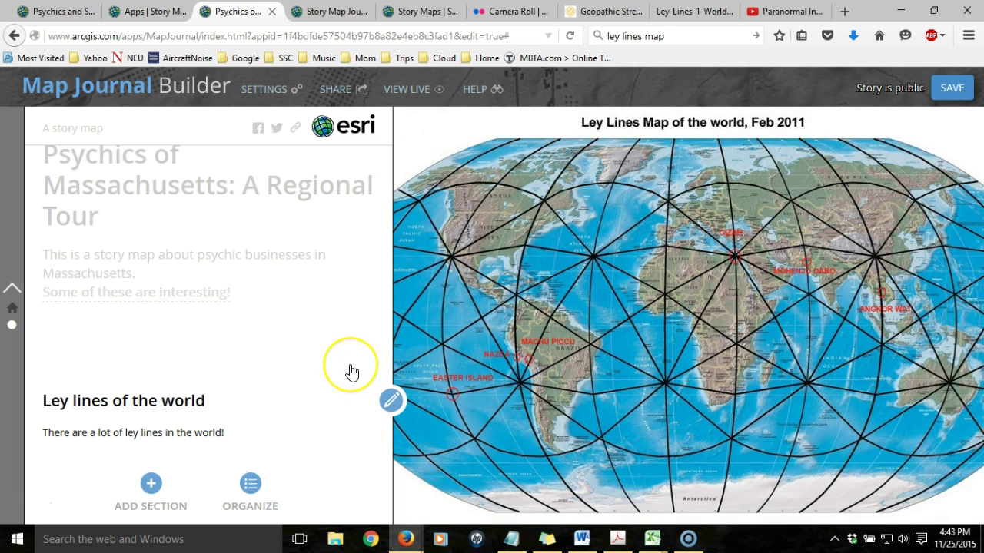
# - Check navigation between the ley lines section and the home section, ending on the ley lines section
pyautogui.click(297, 346)
pyautogui.click(596, 309)
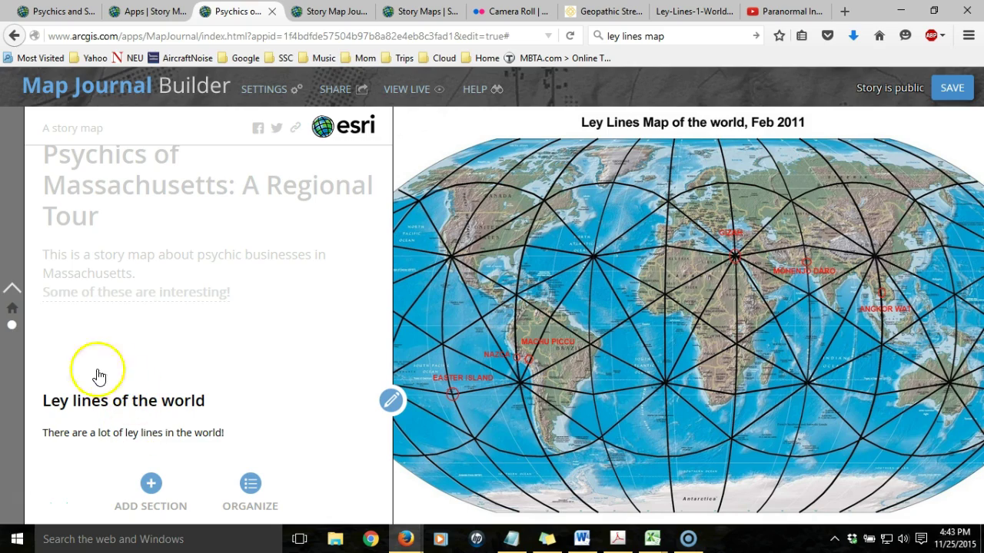
pyautogui.click(13, 310)
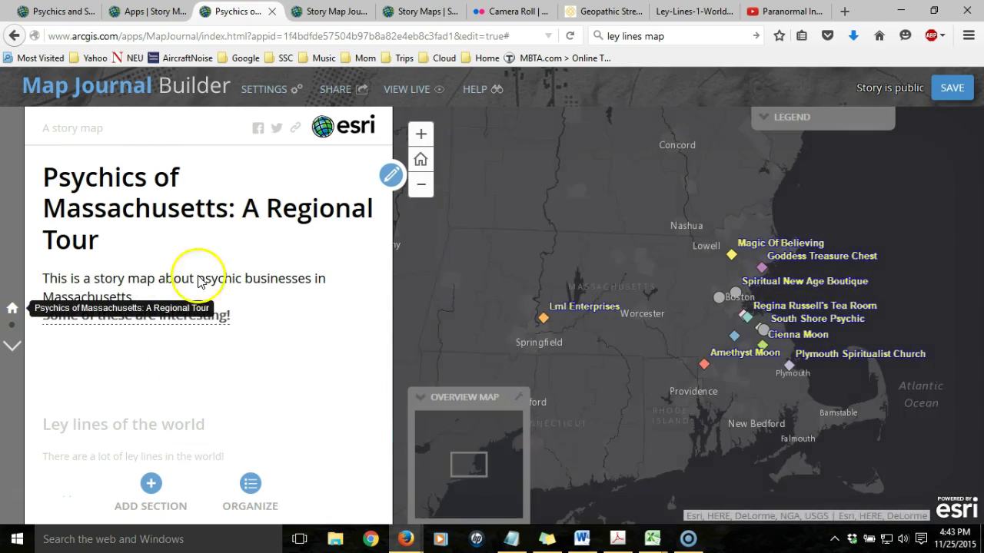
pyautogui.click(12, 347)
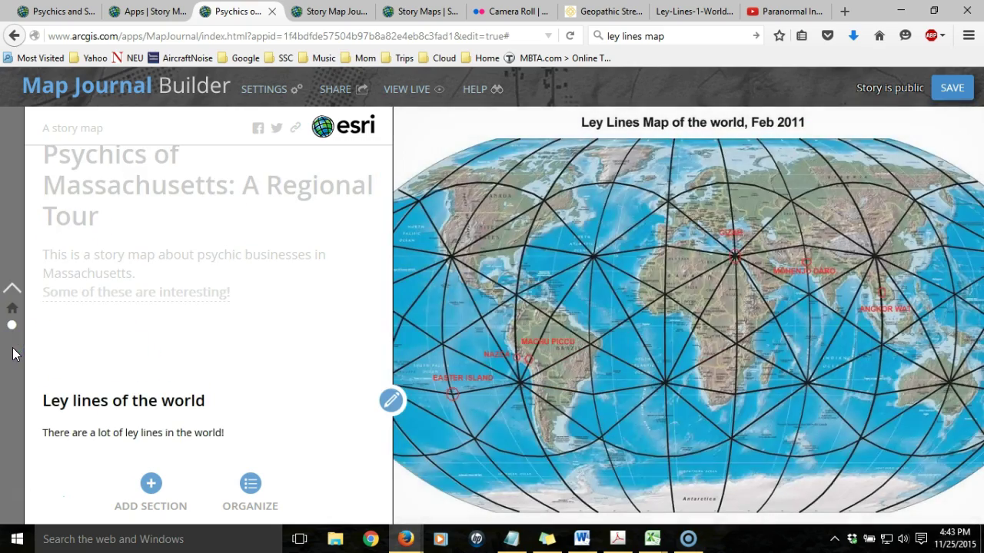
pyautogui.click(298, 372)
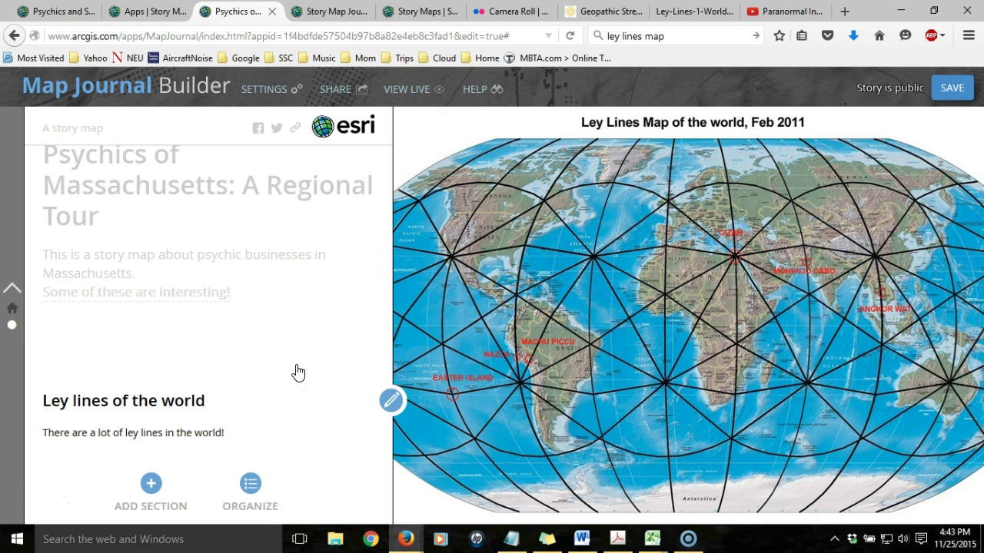
# - Edit the "Ley lines of the world" section and start inserting a YouTube video below its side panel text
pyautogui.click(391, 402)
pyautogui.click(551, 310)
pyautogui.press('Return')
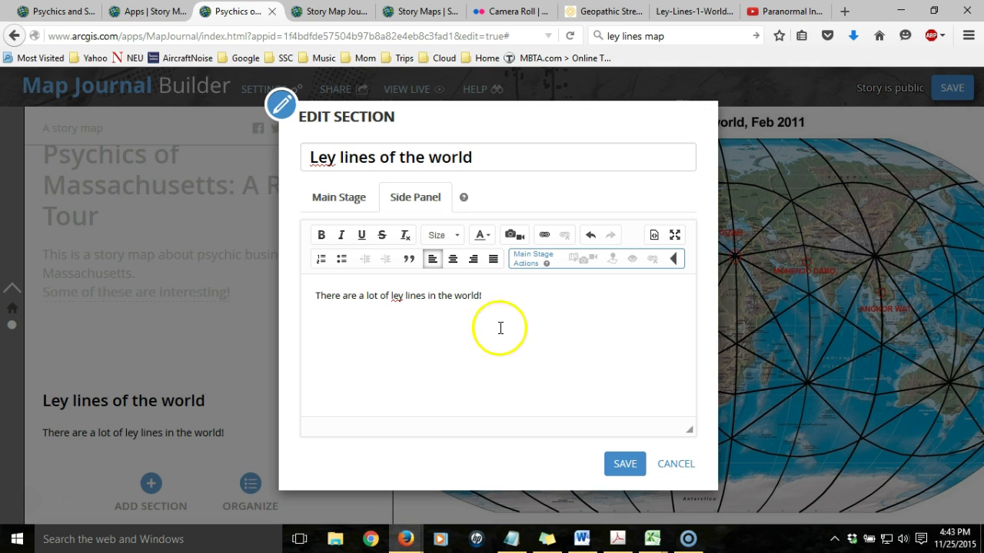
pyautogui.click(515, 239)
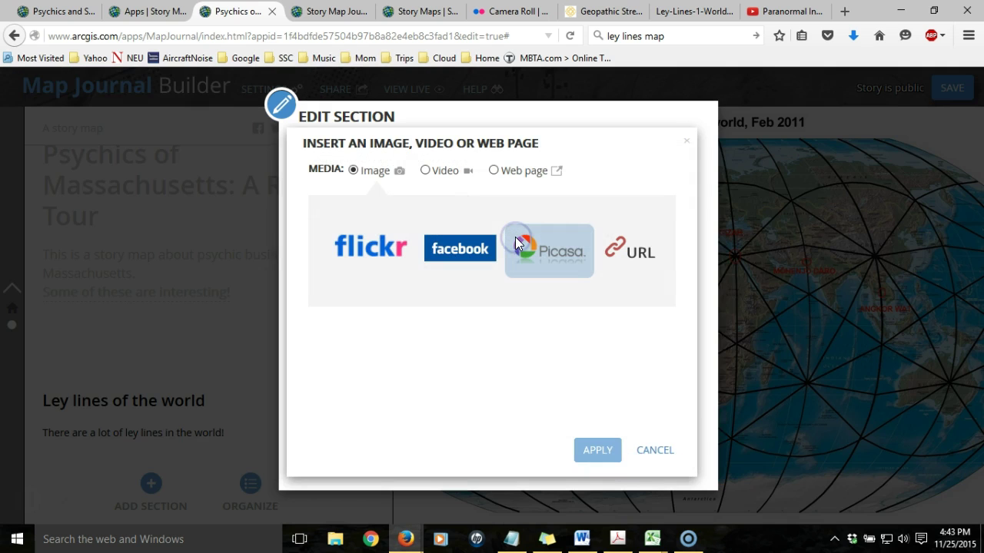
pyautogui.click(425, 171)
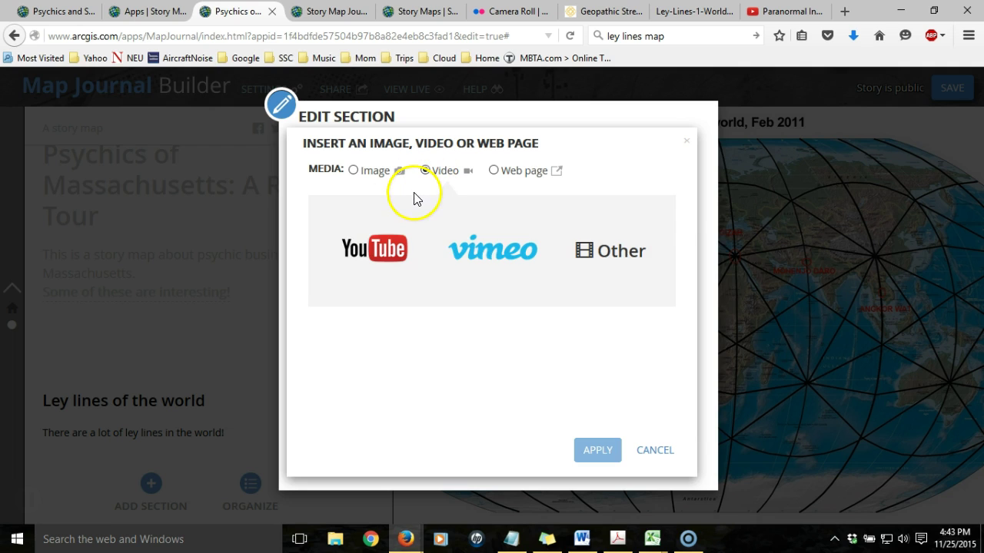
pyautogui.click(383, 248)
pyautogui.click(390, 223)
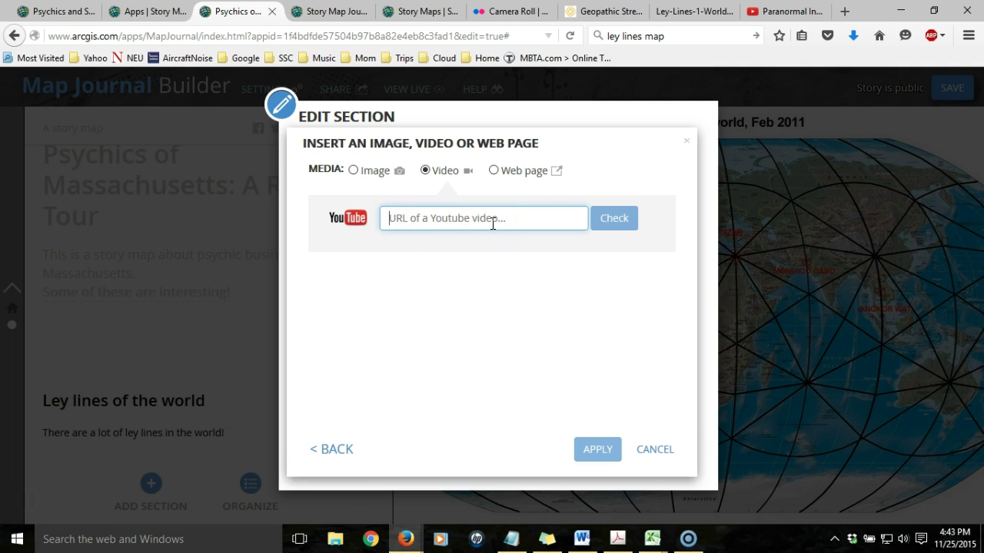
# - Copy the share link of the YouTube video "Paranormal Investigation Trinity on Main WTNH TV Mini-documentary!"
pyautogui.click(777, 11)
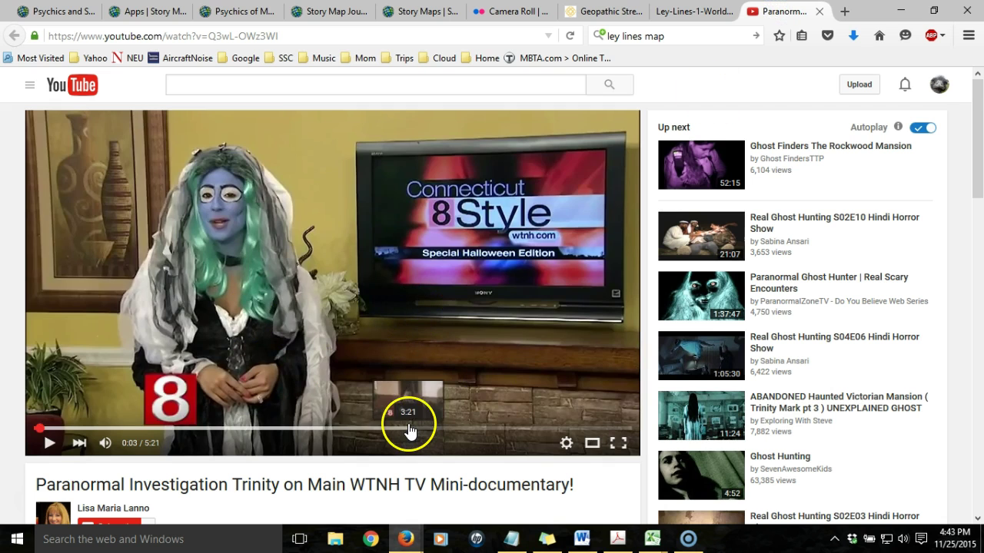
pyautogui.scroll(-5, 468, 476)
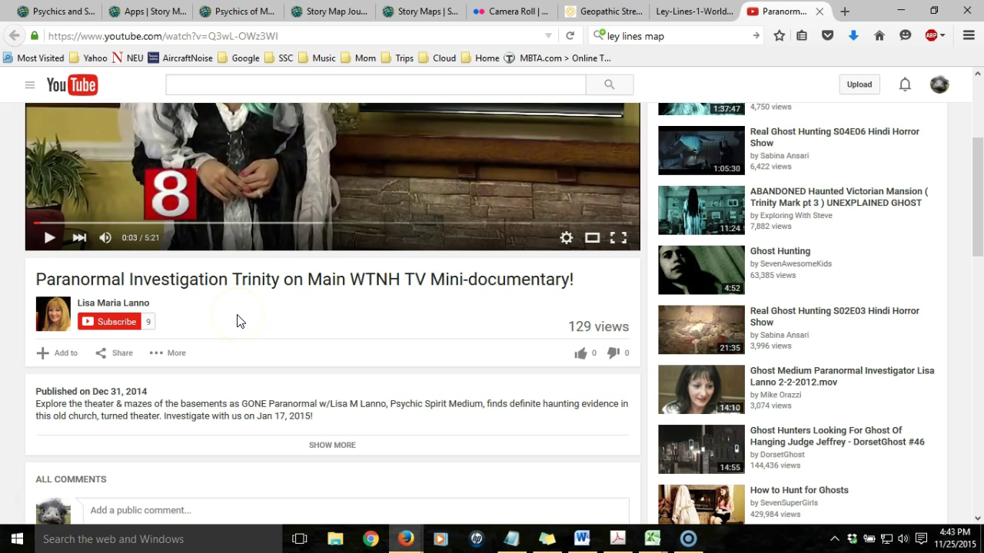
pyautogui.click(120, 356)
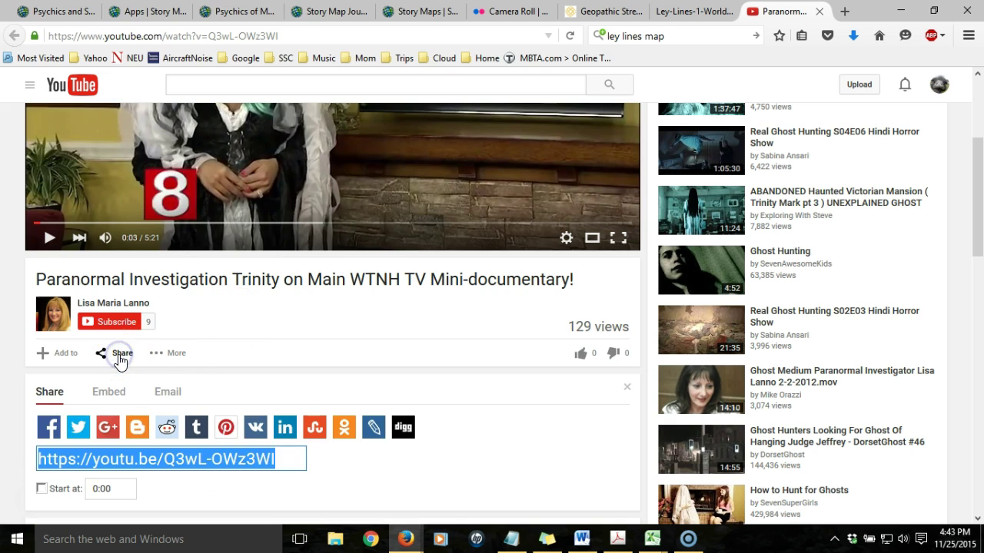
pyautogui.rightClick(144, 458)
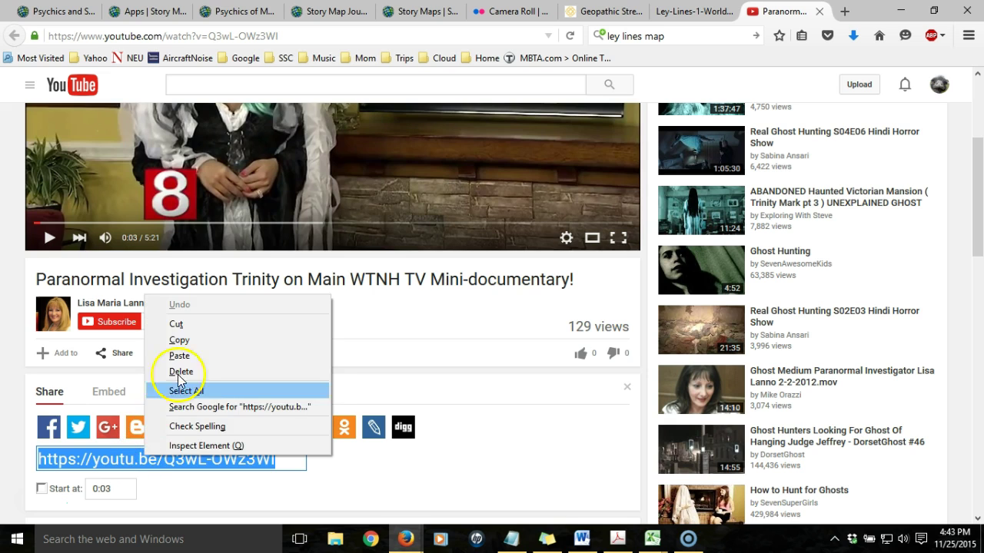
pyautogui.click(193, 342)
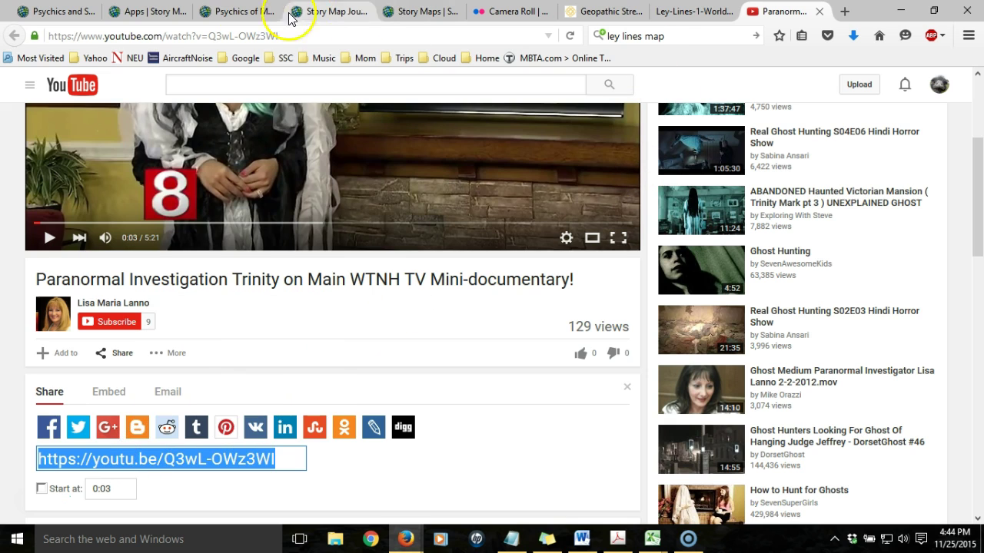
pyautogui.click(227, 11)
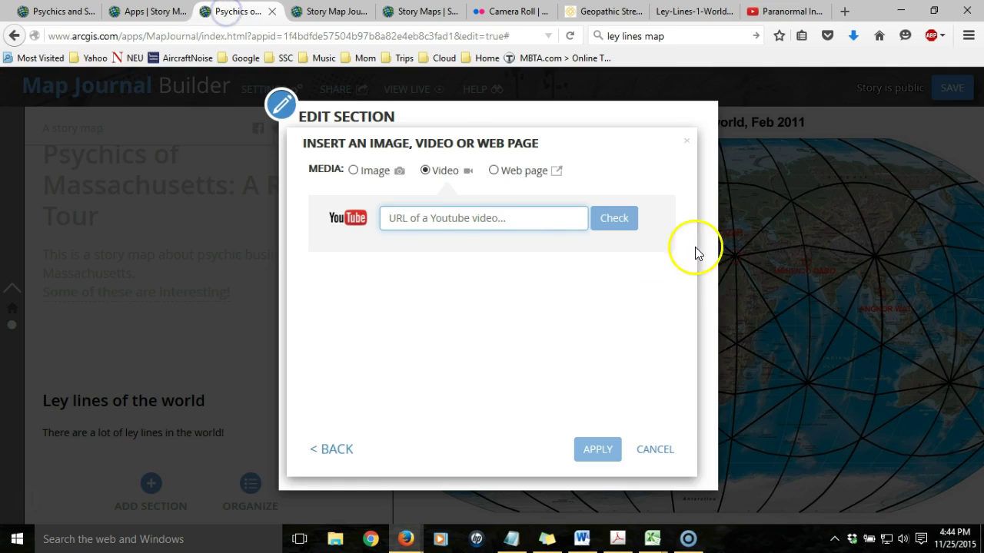
pyautogui.rightClick(448, 220)
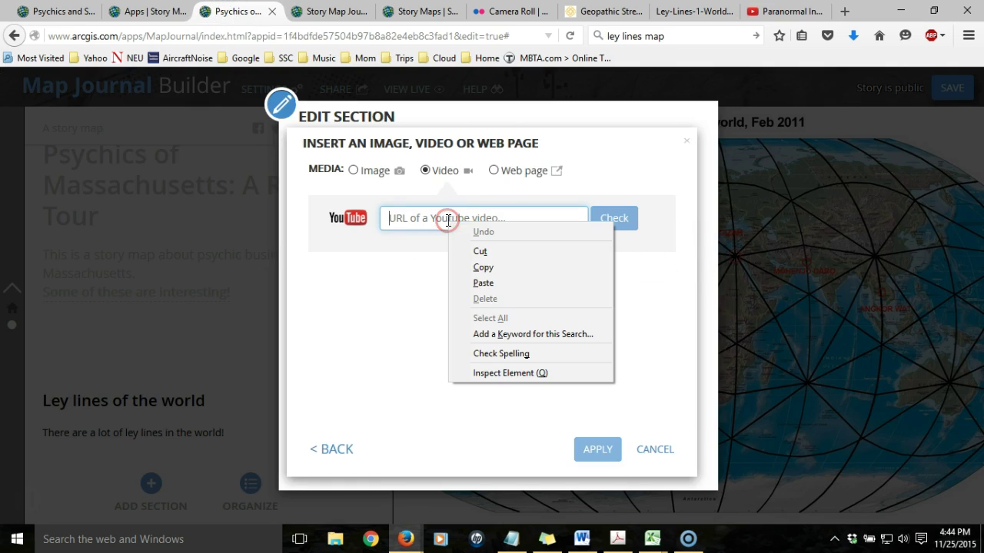
pyautogui.click(506, 287)
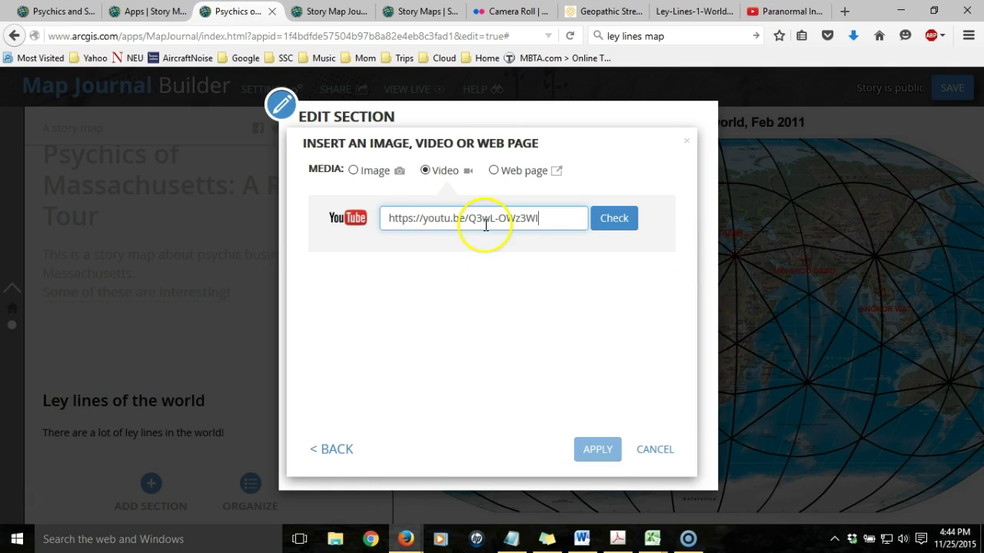
pyautogui.click(612, 219)
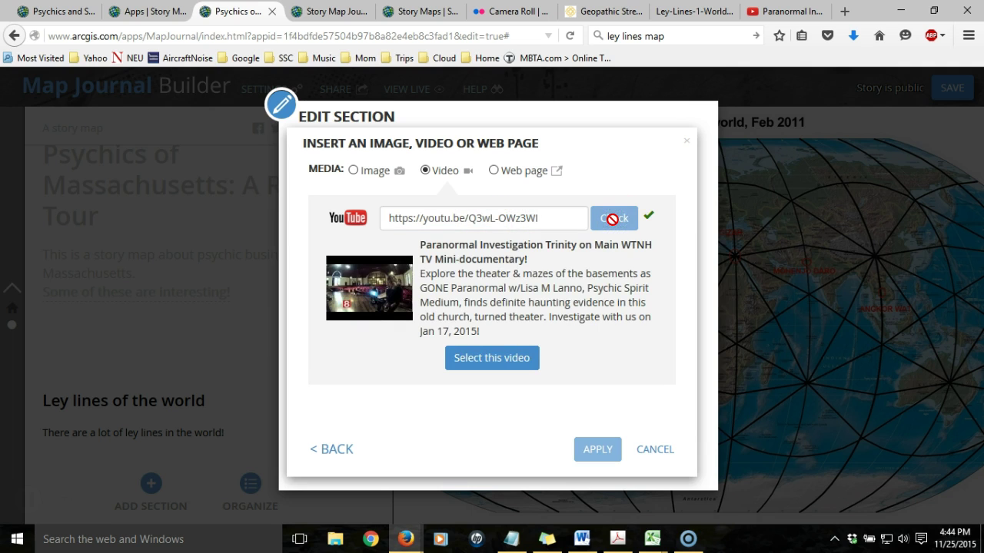
pyautogui.click(492, 359)
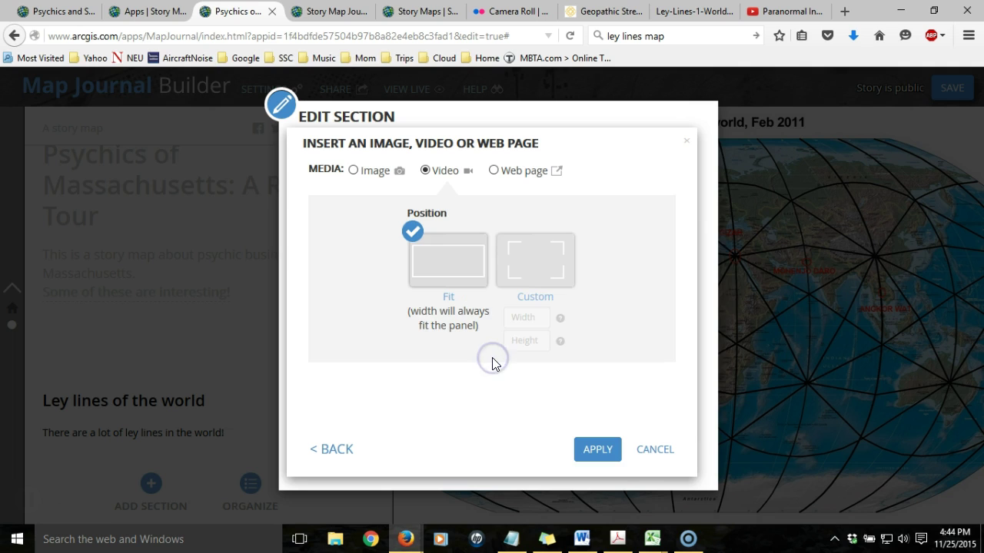
pyautogui.click(430, 273)
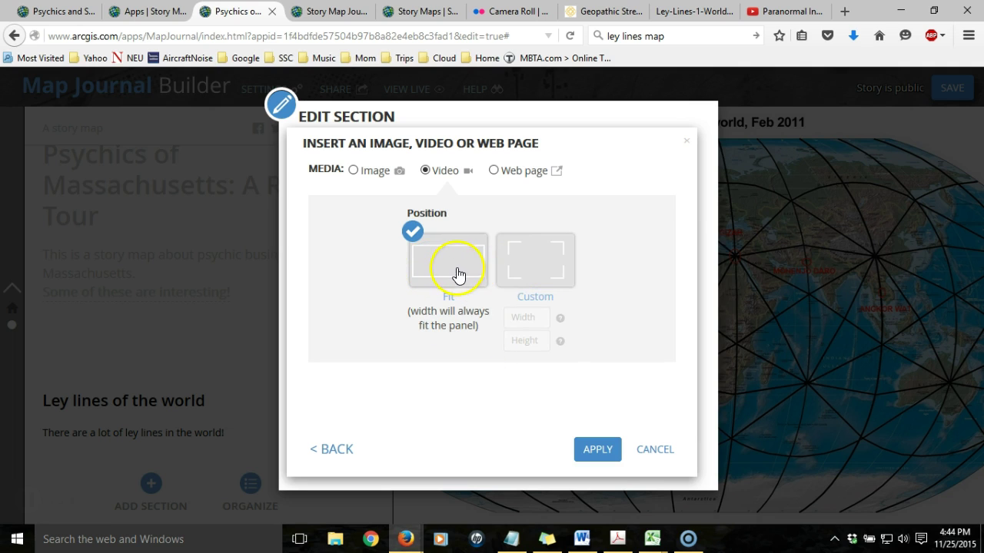
pyautogui.click(597, 452)
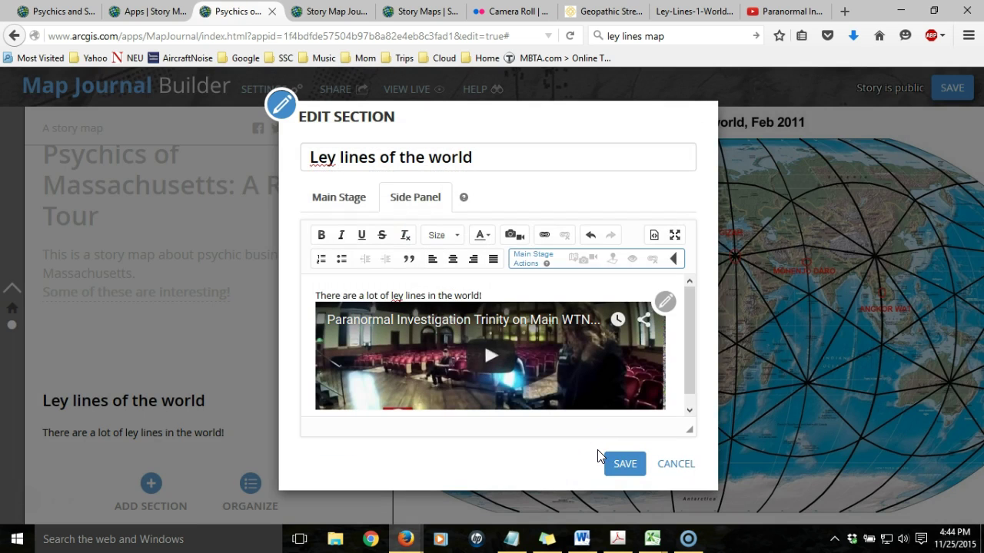
pyautogui.click(627, 465)
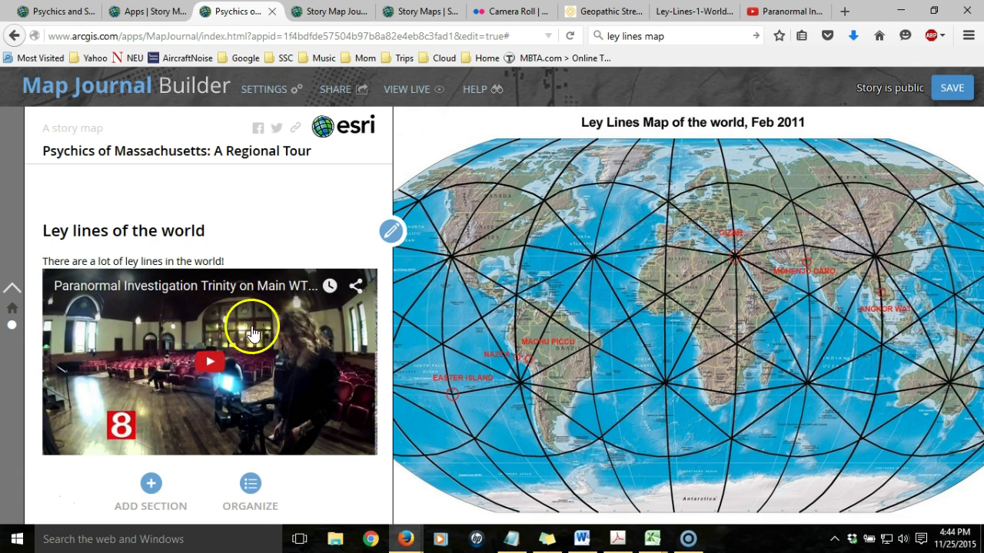
# - Visit the home section, return to the ley lines section, and test playback of the embedded video
pyautogui.click(12, 309)
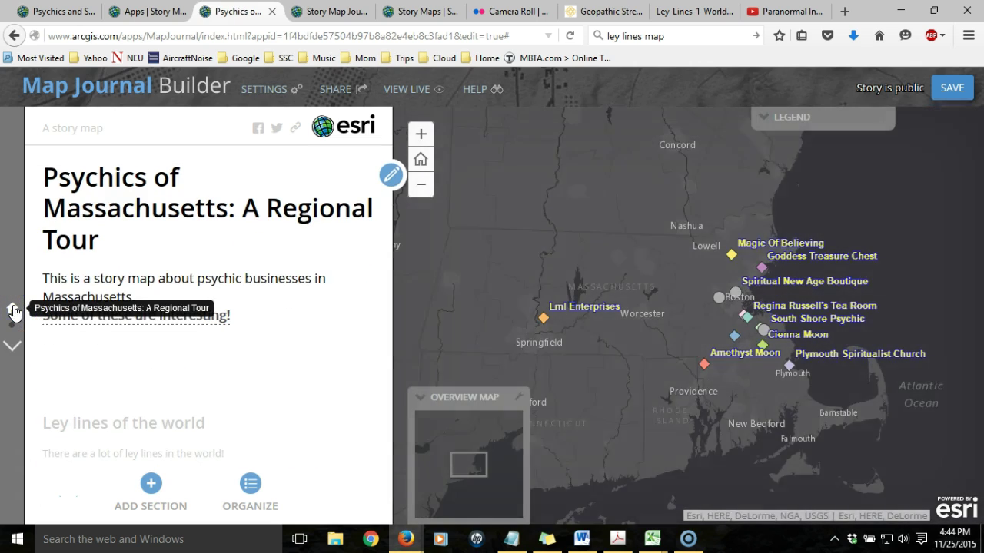
pyautogui.click(13, 352)
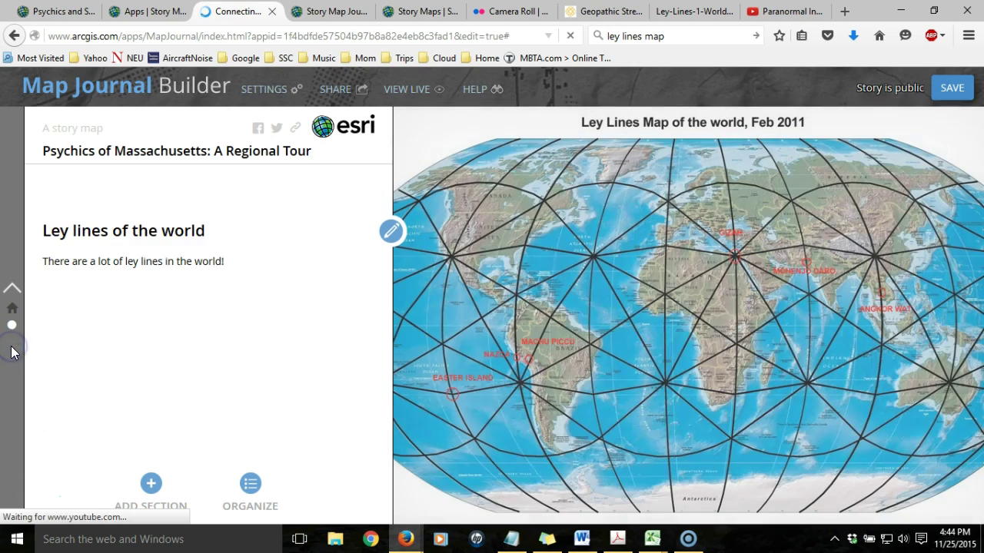
pyautogui.click(217, 392)
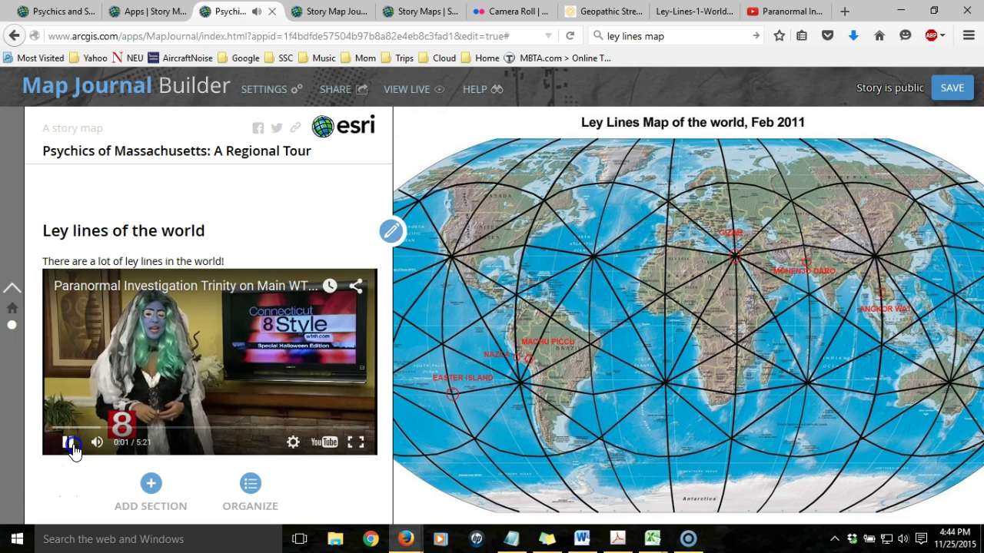
# - Return to the home section, set the header link text to the professor's name followed by "Story Map", and save the journal
pyautogui.scroll(3, 310, 265)
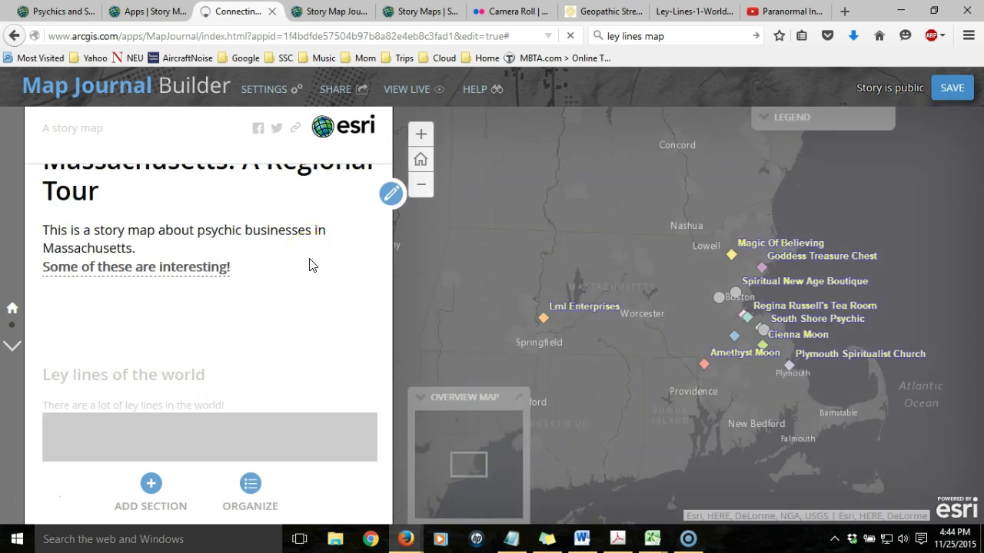
pyautogui.scroll(1, 307, 264)
pyautogui.click(270, 295)
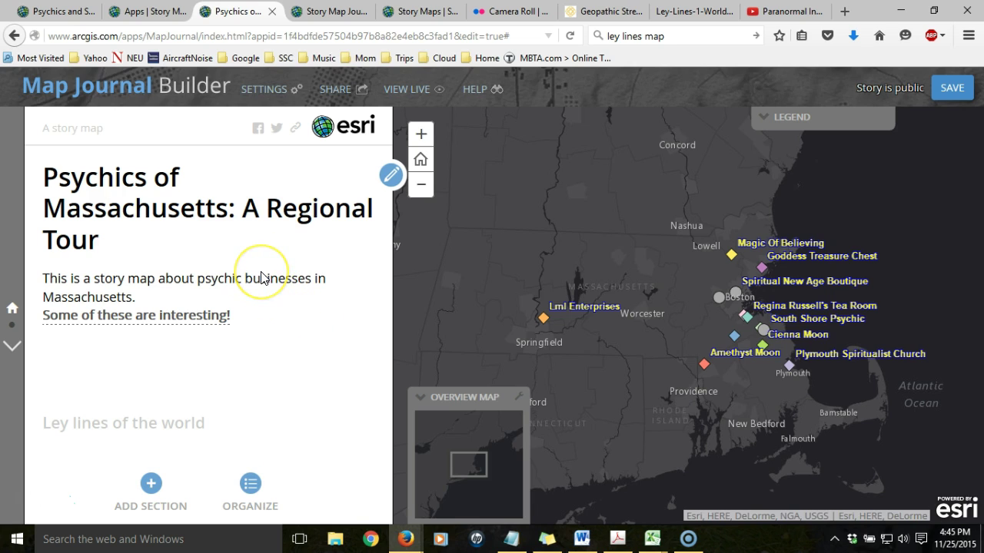
pyautogui.click(281, 98)
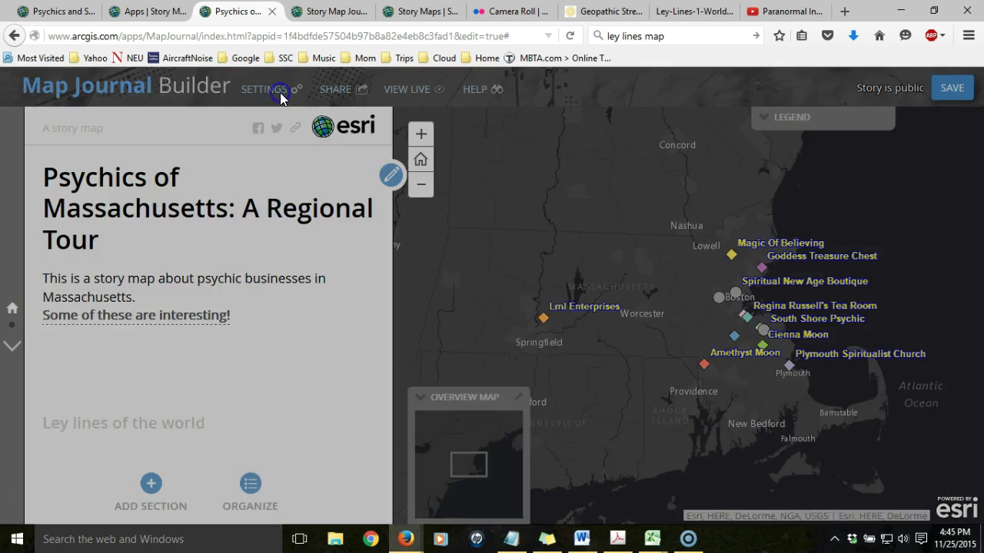
pyautogui.click(593, 151)
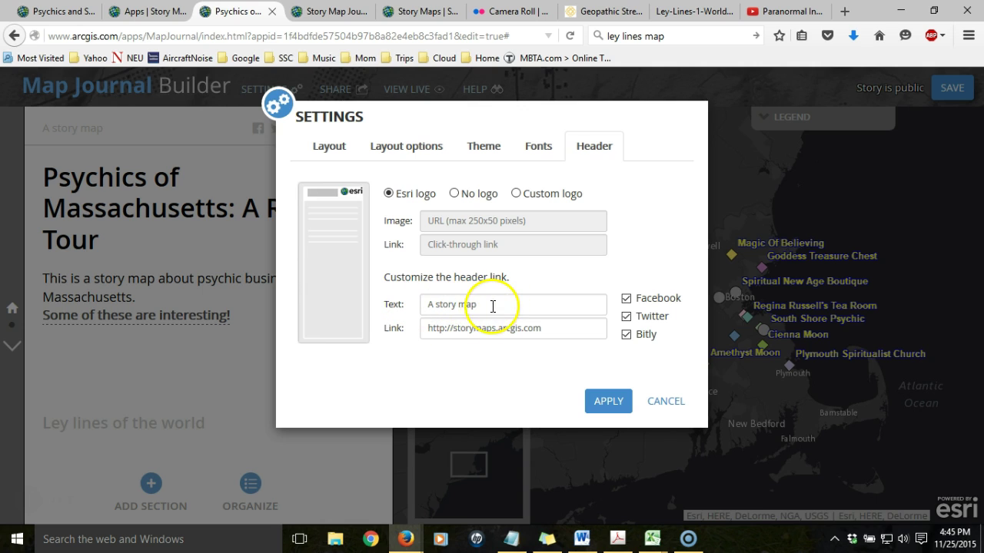
pyautogui.moveTo(499, 307); pyautogui.dragTo(391, 302)
pyautogui.write('PR')
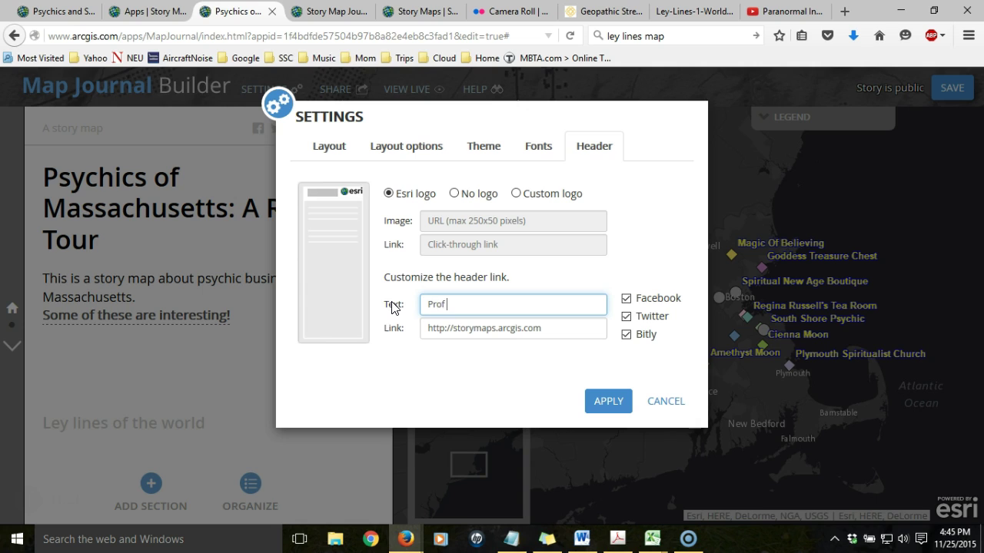
pyautogui.write('Story Map')
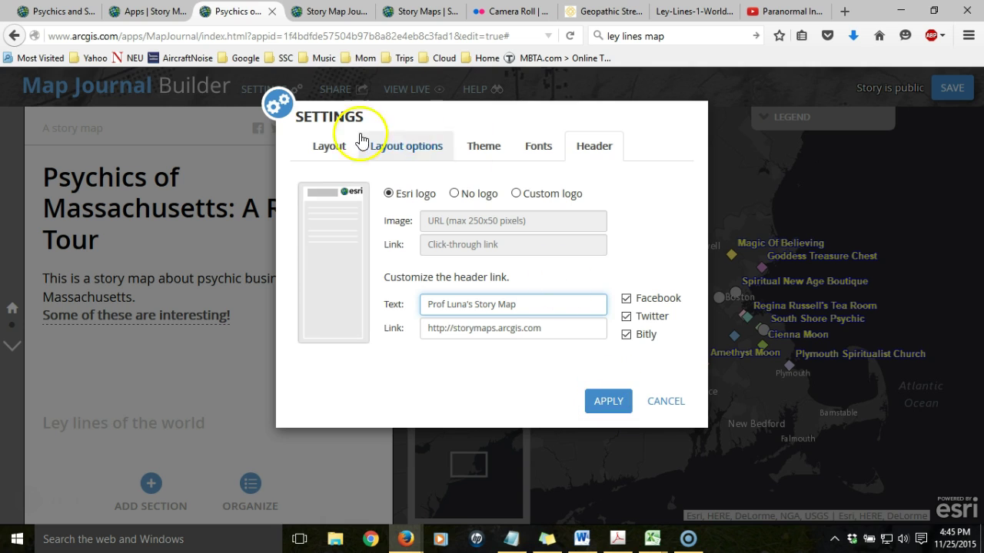
pyautogui.click(619, 403)
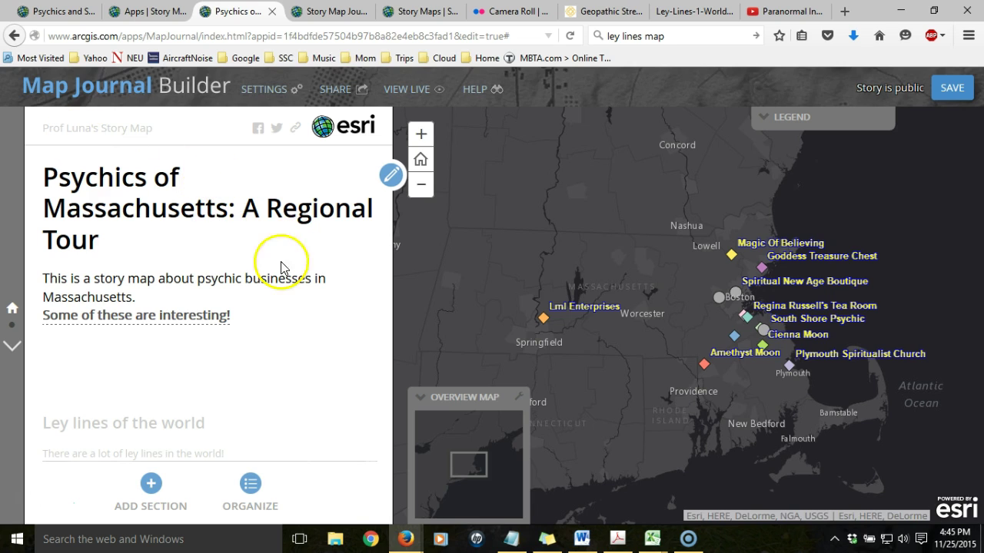
pyautogui.click(280, 299)
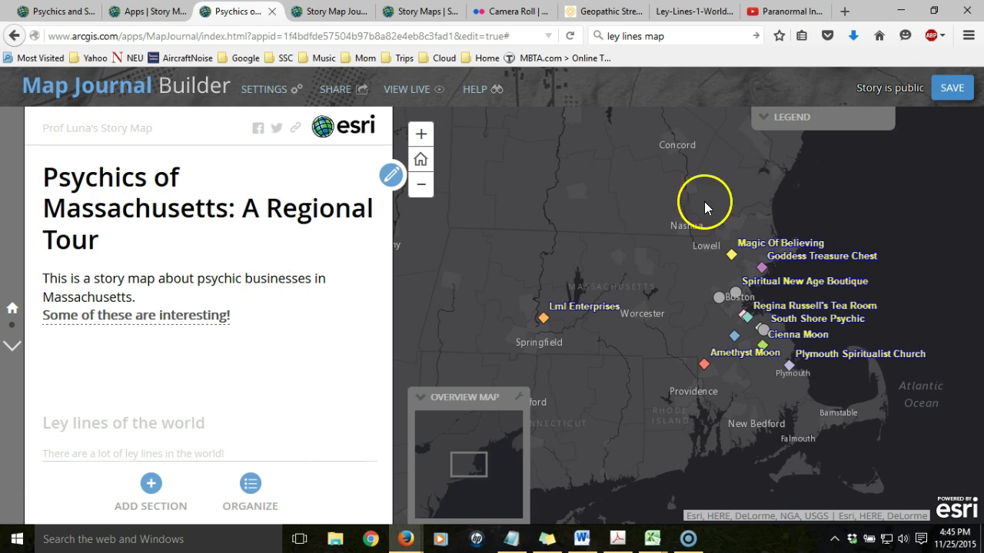
pyautogui.click(950, 91)
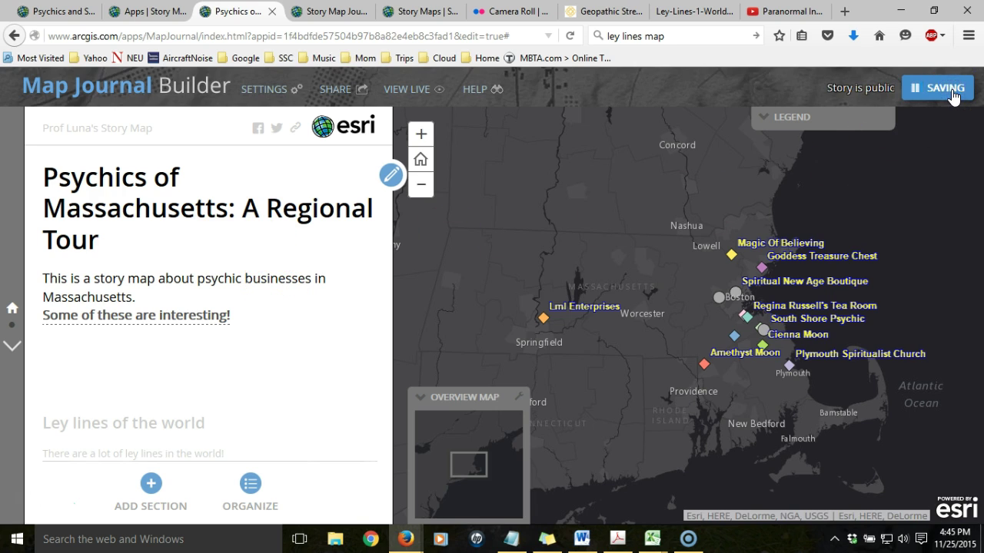
# - Review the journal's public short link and web page embed code in the sharing options, and close them
pyautogui.click(337, 92)
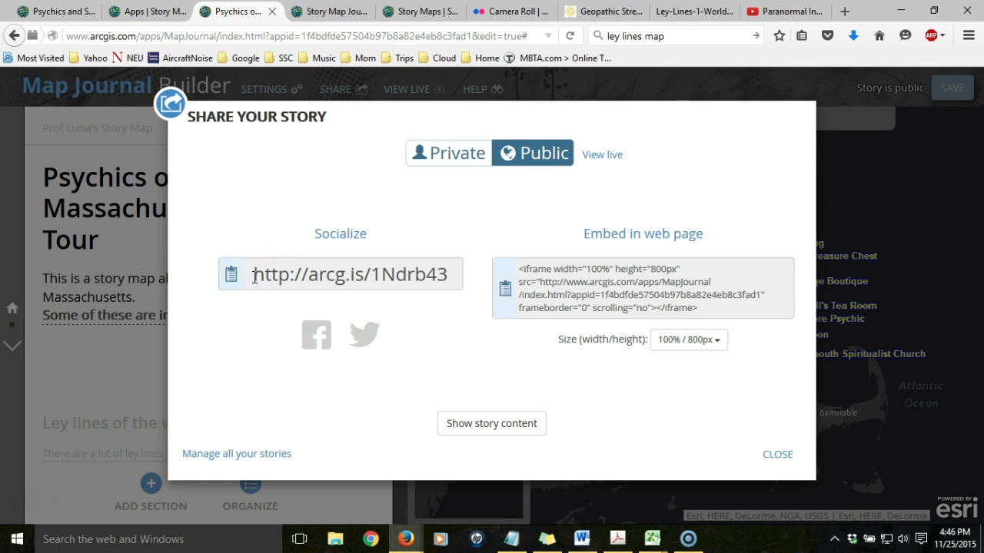
pyautogui.click(323, 280)
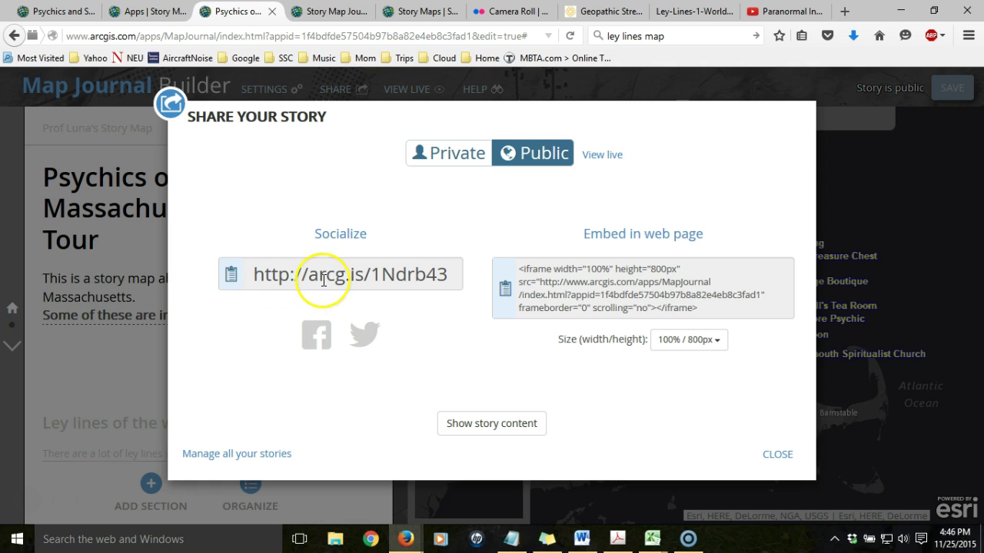
pyautogui.click(585, 273)
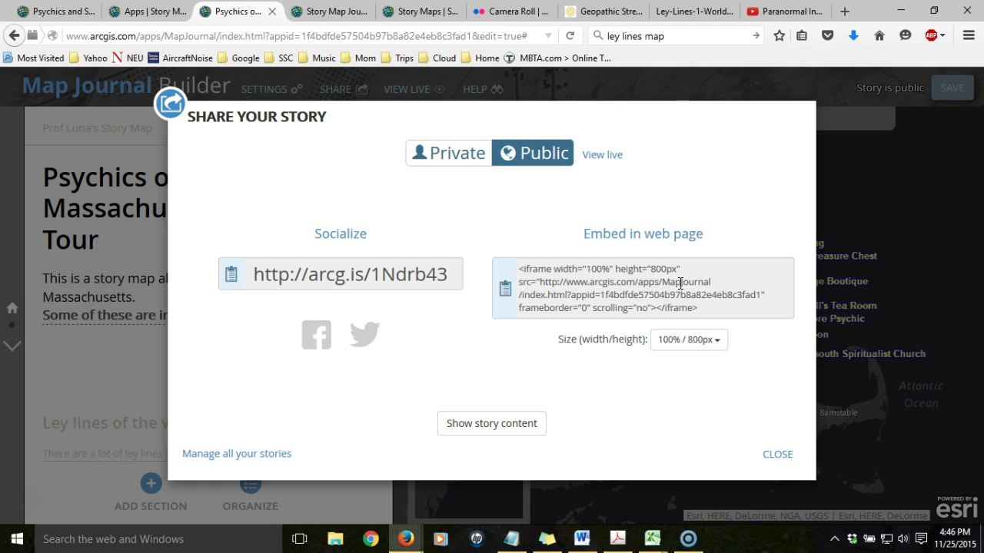
pyautogui.click(36, 507)
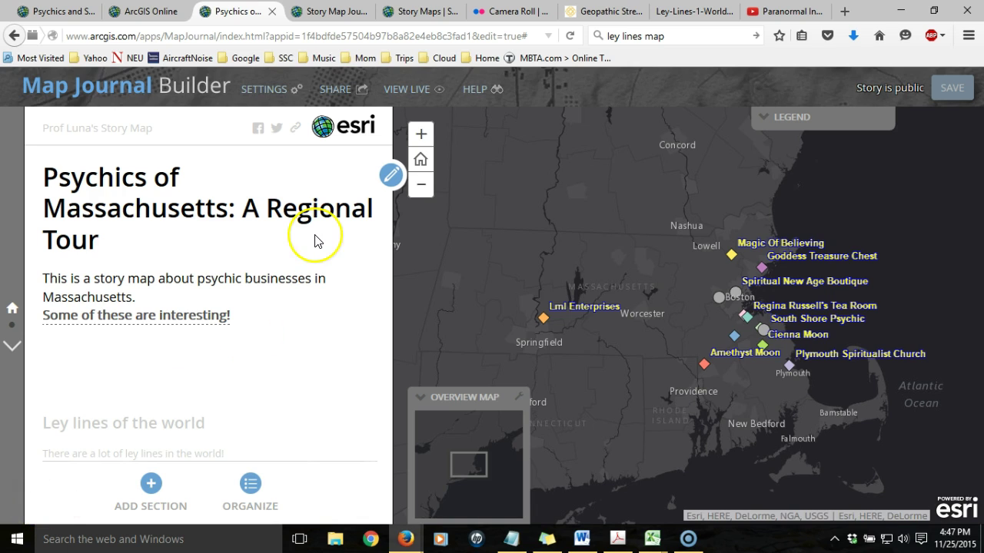
# - Open My Content in ArcGIS Online and check the viewing options of the "This is my first map" web mapping application
pyautogui.click(159, 16)
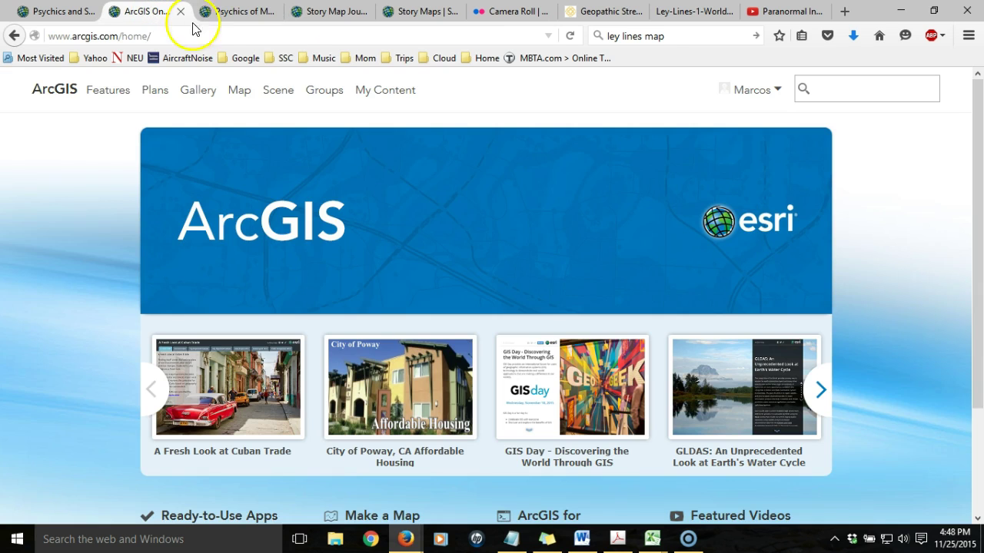
pyautogui.click(384, 93)
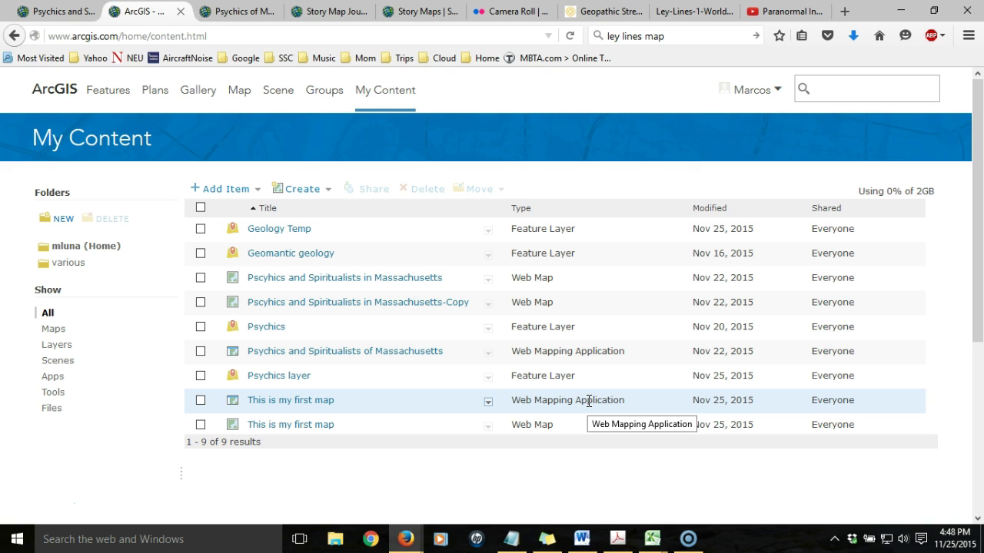
pyautogui.click(488, 402)
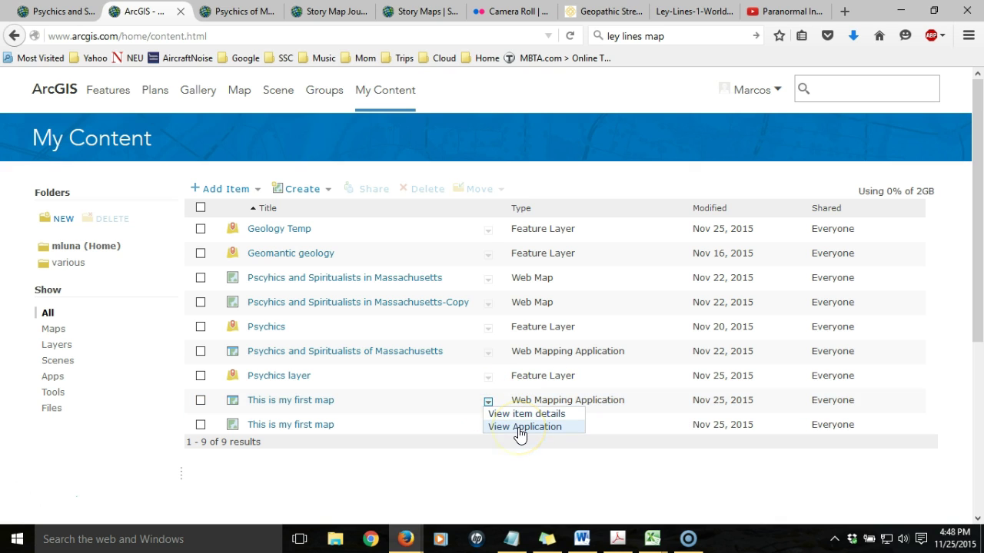
pyautogui.click(551, 432)
pyautogui.click(621, 467)
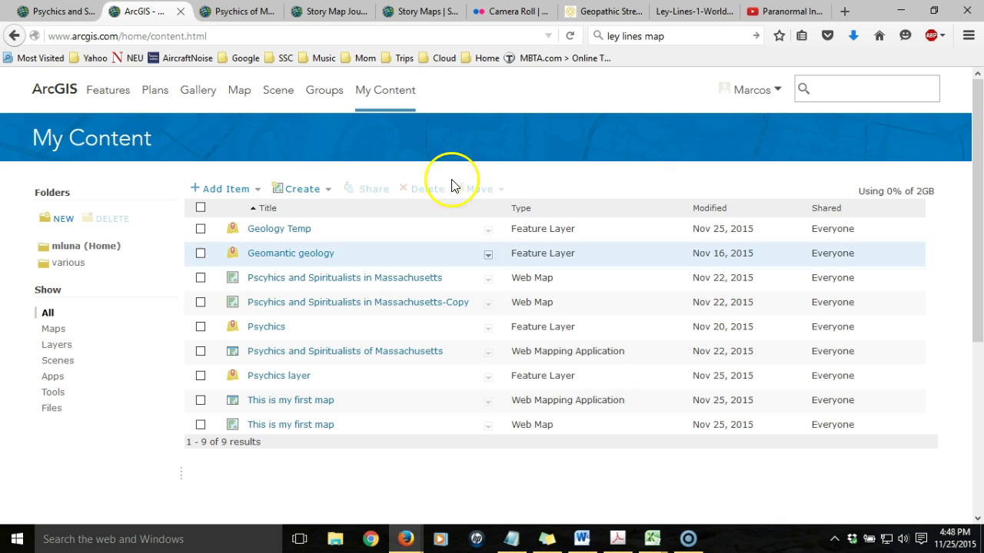
# - Compare the journal in the builder with the items listed in My Content, and return to the builder
pyautogui.click(327, 12)
pyautogui.click(244, 12)
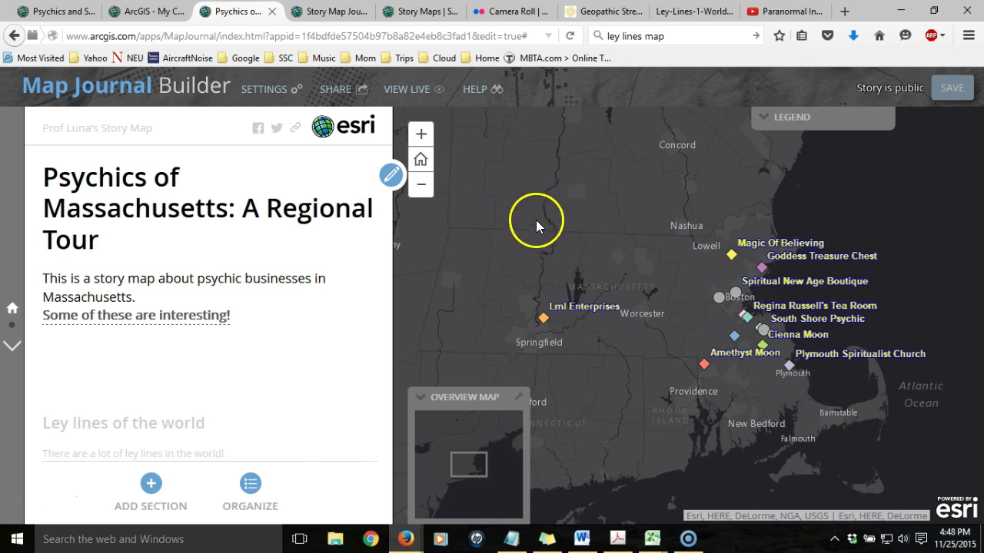
pyautogui.click(138, 11)
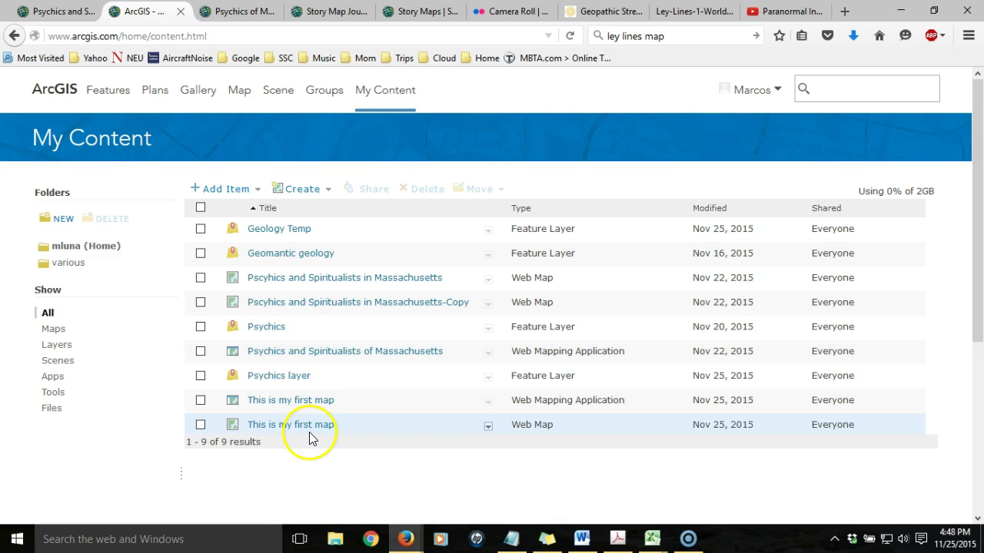
pyautogui.click(237, 14)
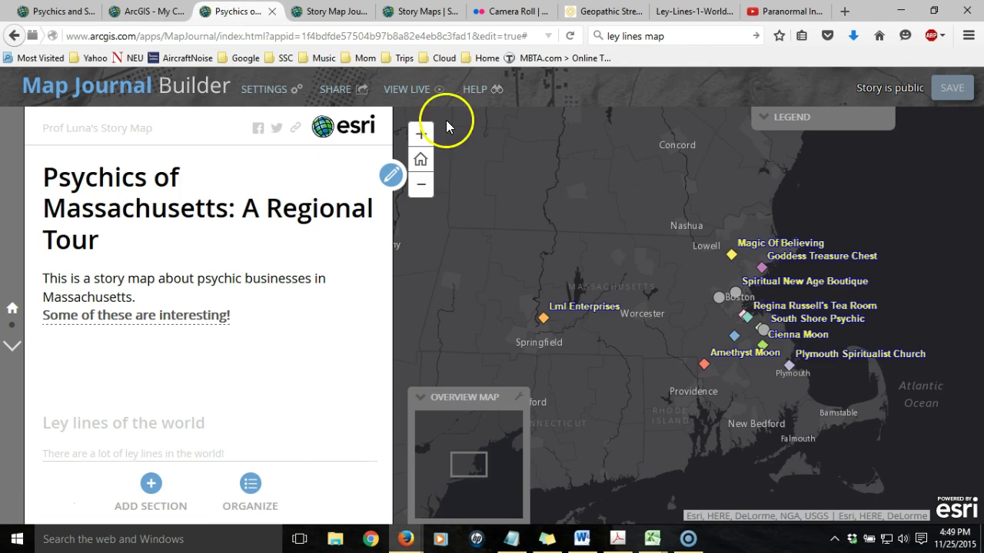